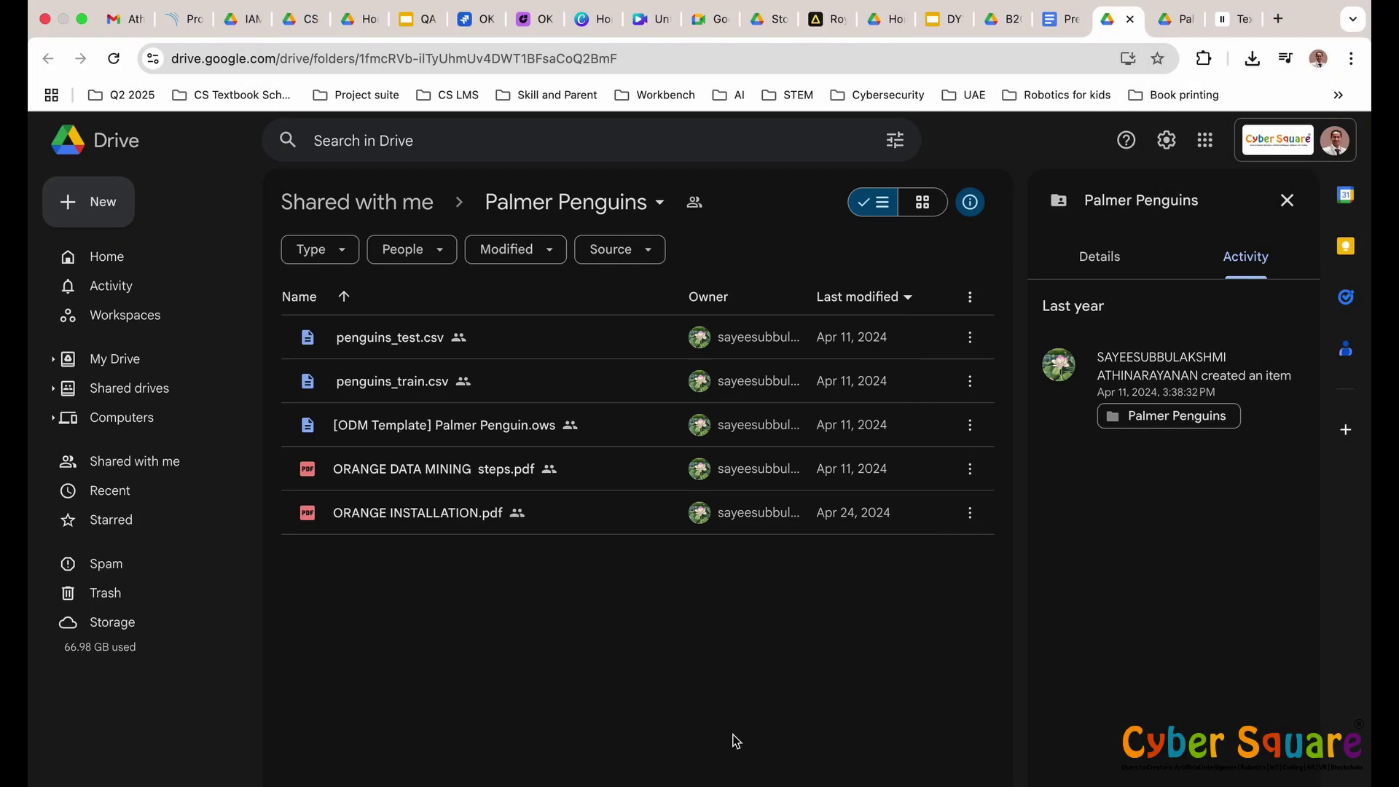
Step: Leave the Palmer Penguins Drive folder and switch to Orange's empty Untitled workflow
{"action": "left_click", "coordinate": [660, 205]}
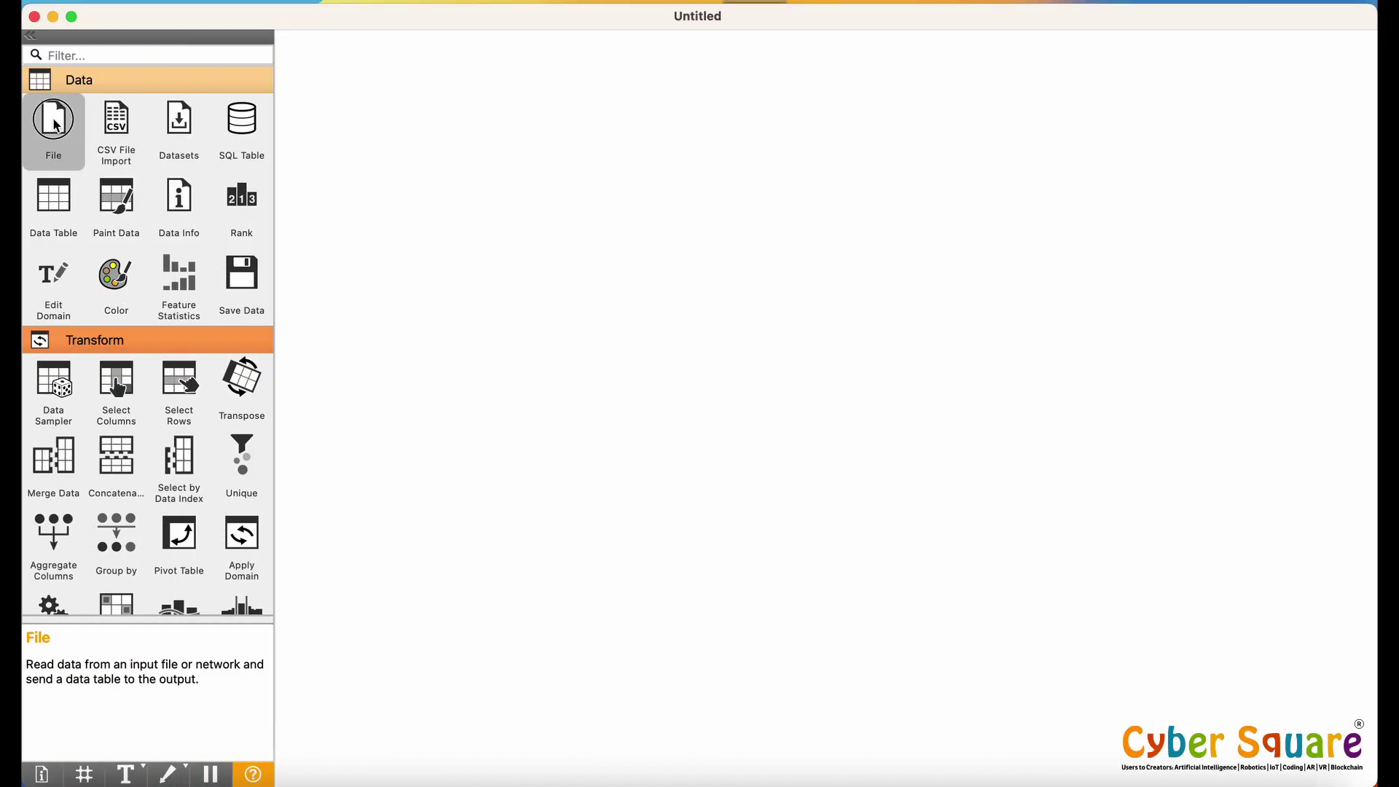
Step: Add a File widget to the canvas and rename it 'Training data'
{"action": "left_click_drag", "start_coordinate": [53, 128], "coordinate": [342, 175]}
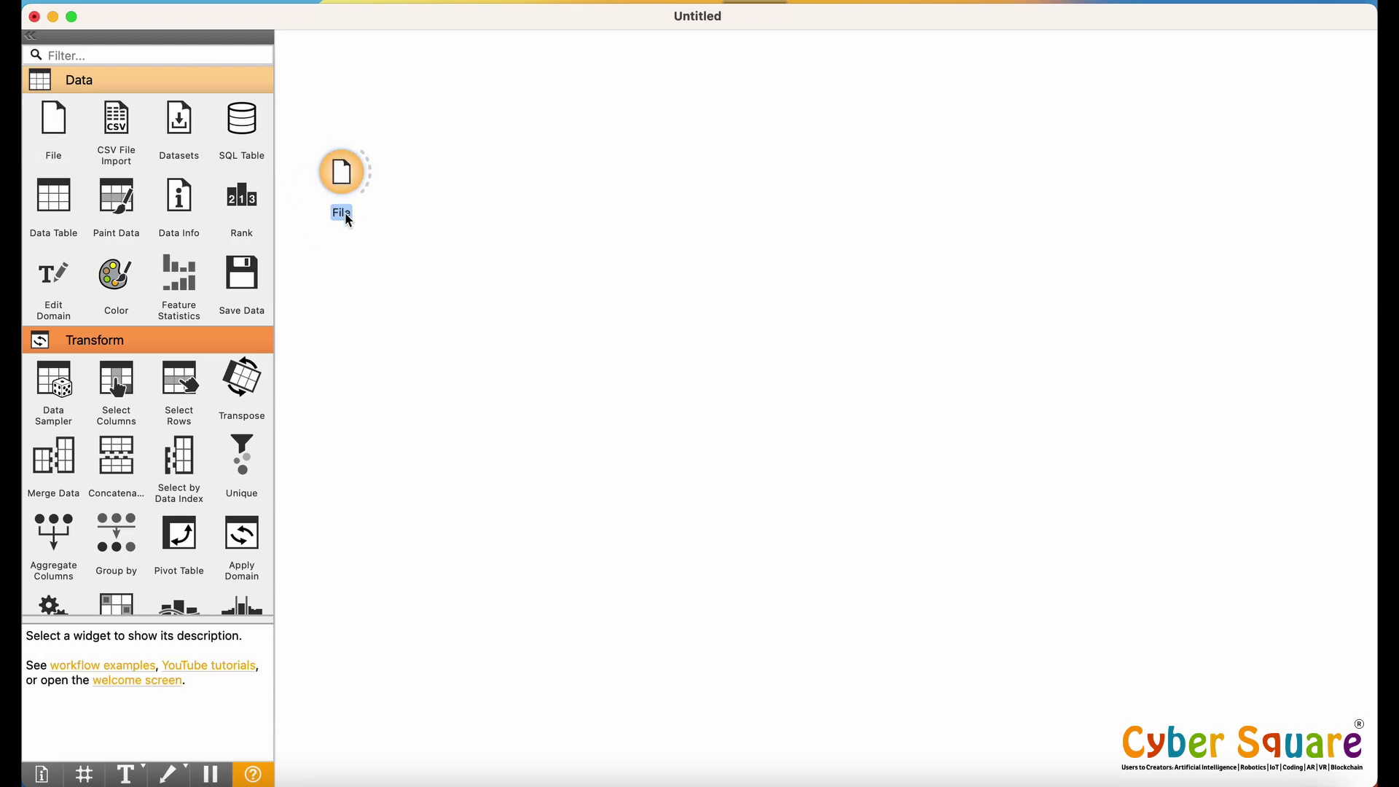
{"action": "key", "text": "BackSpace"}
{"action": "type", "text": "Training data"}
{"action": "left_click", "coordinate": [427, 183]}
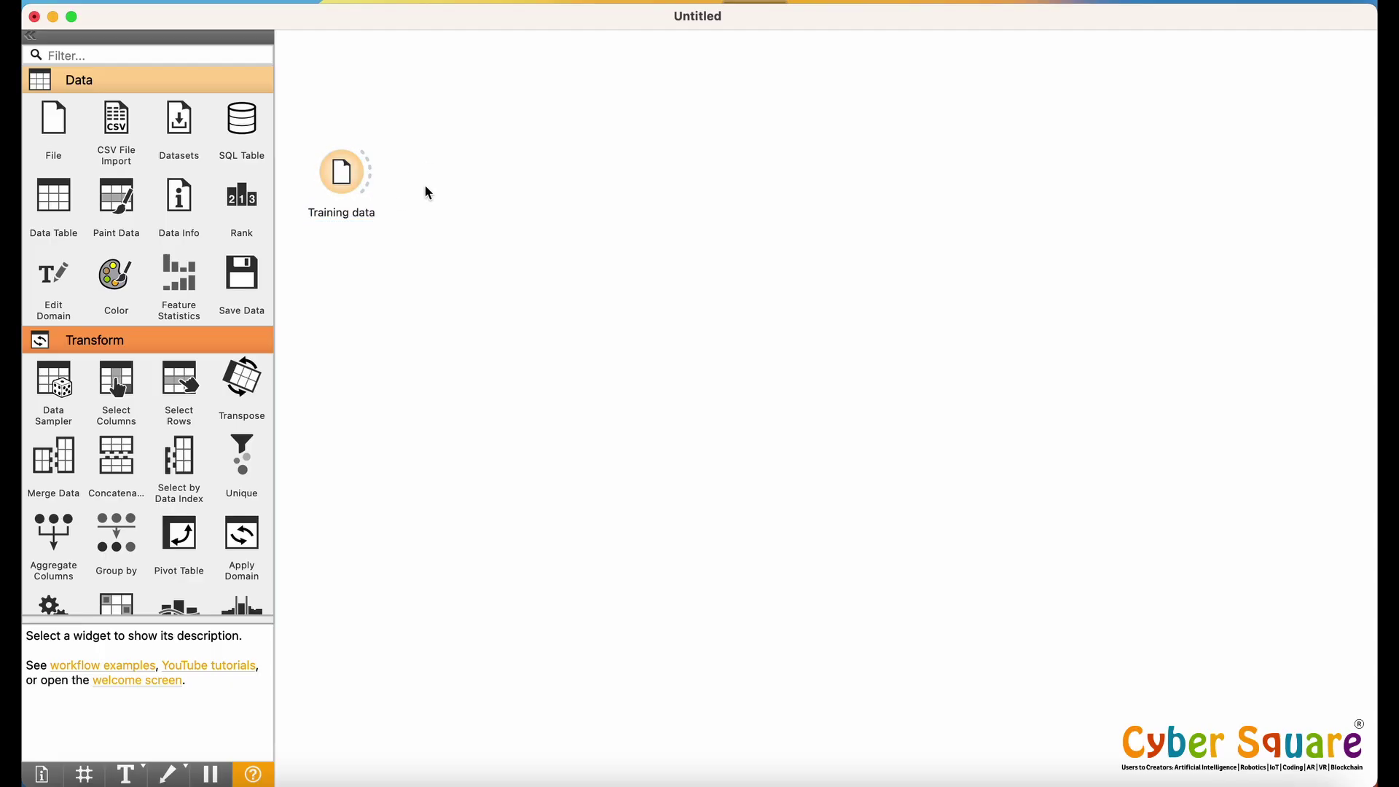
Step: Load penguins_train.csv into Training data, keep island categorical, and apply the settings
{"action": "double_click", "coordinate": [341, 173]}
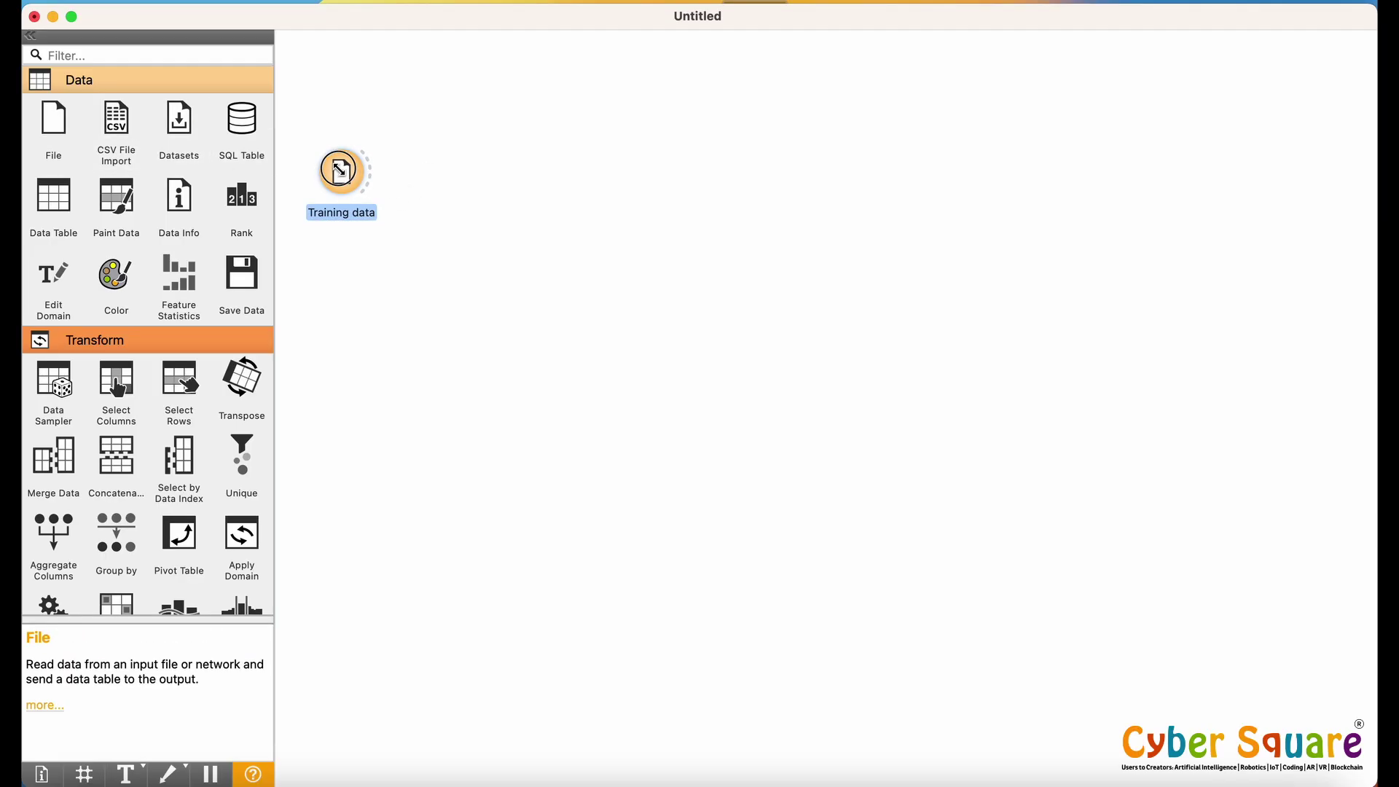
{"action": "left_click", "coordinate": [751, 125]}
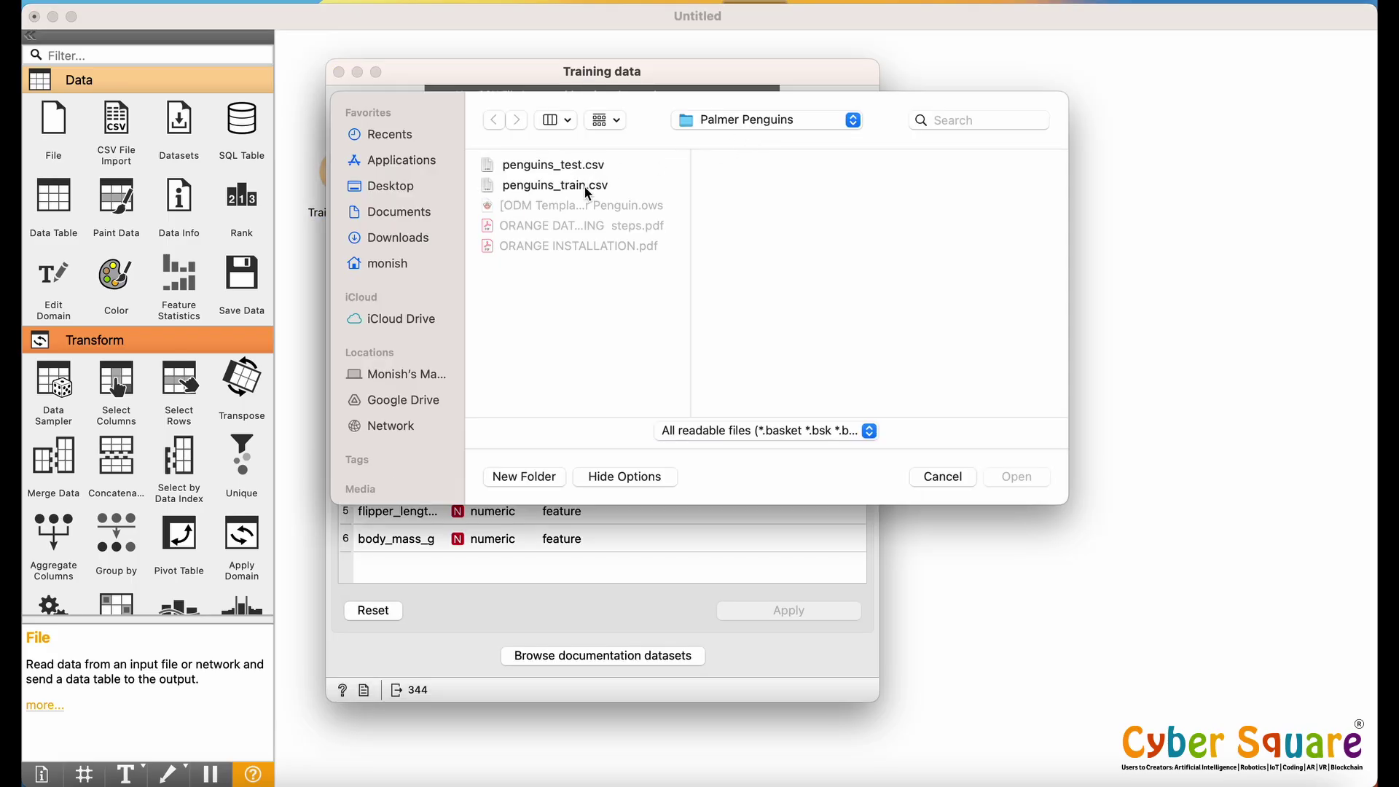
{"action": "double_click", "coordinate": [576, 186]}
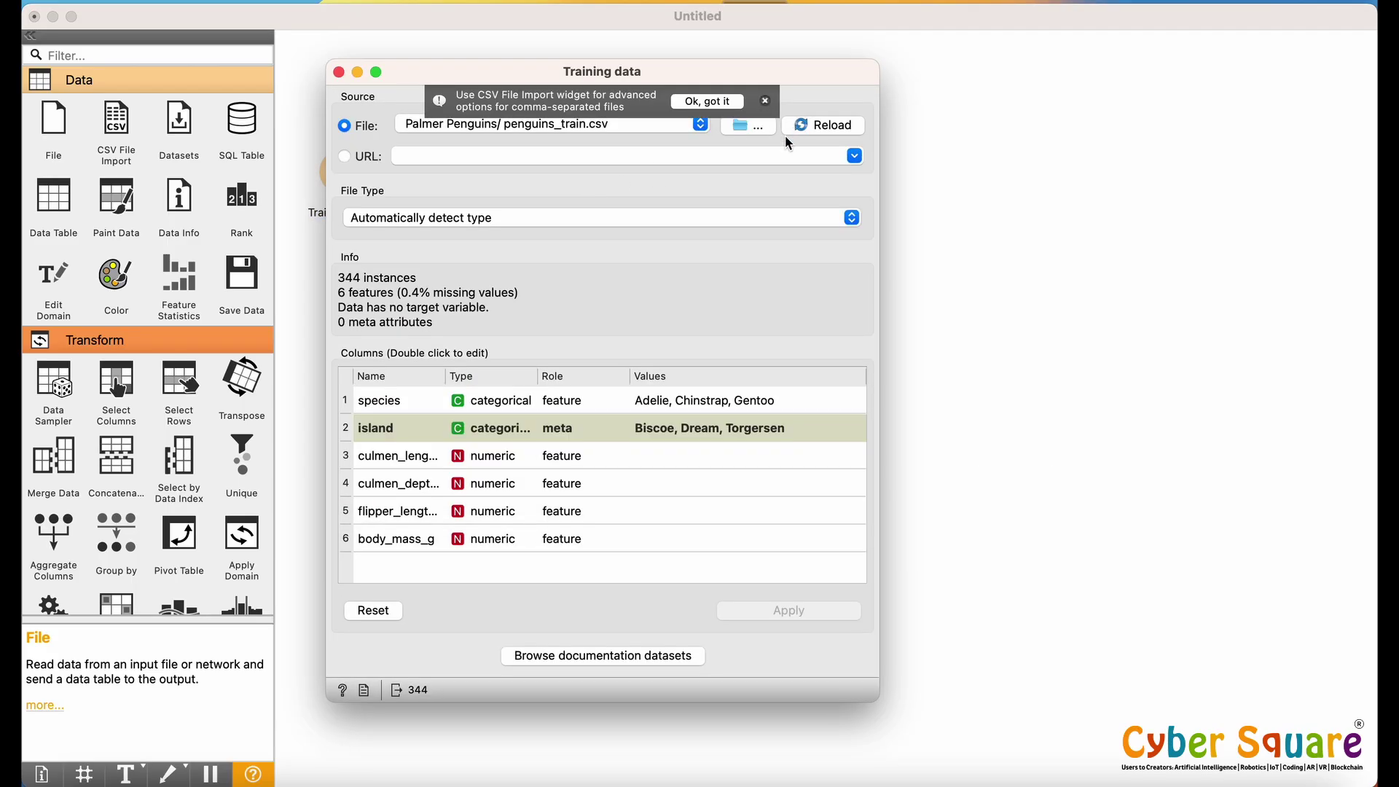
{"action": "double_click", "coordinate": [486, 428]}
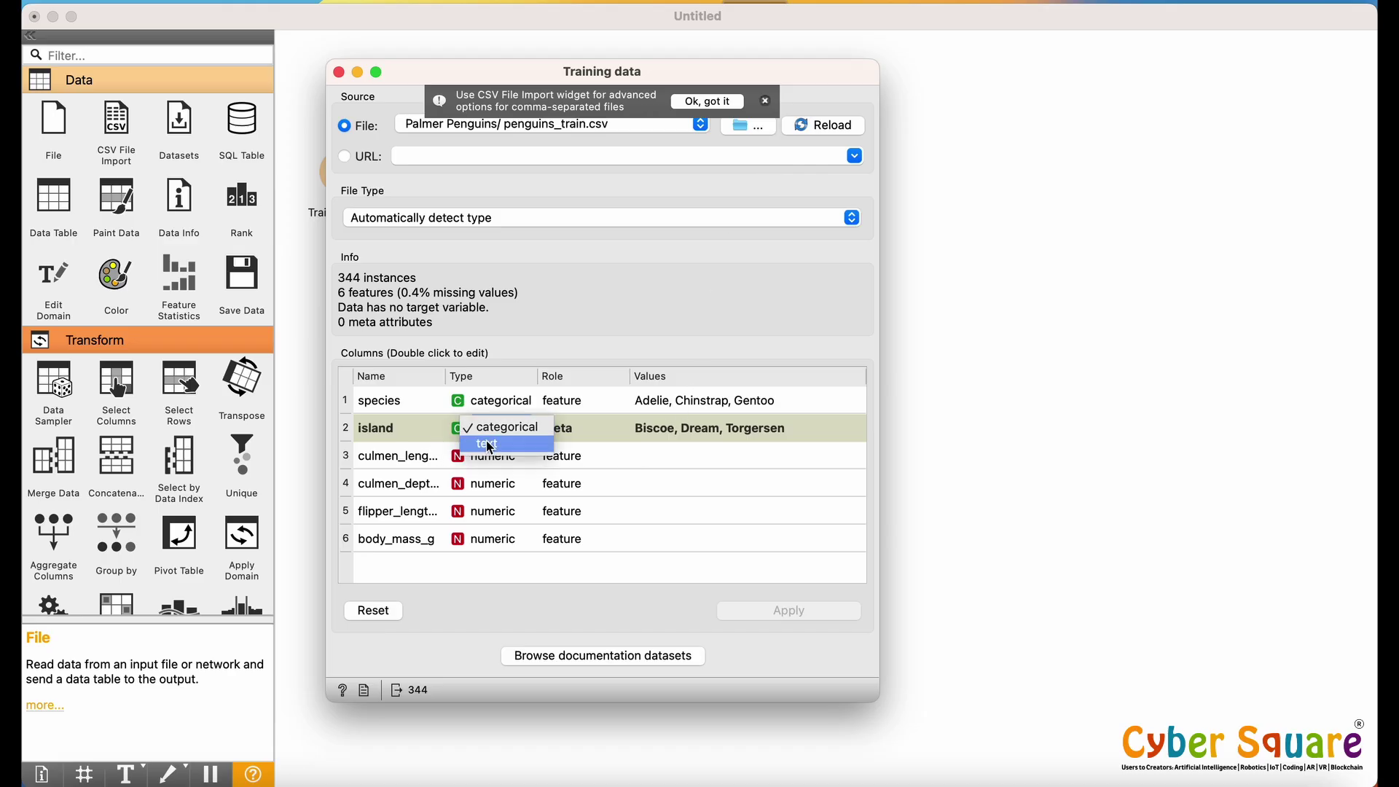
{"action": "left_click", "coordinate": [502, 428]}
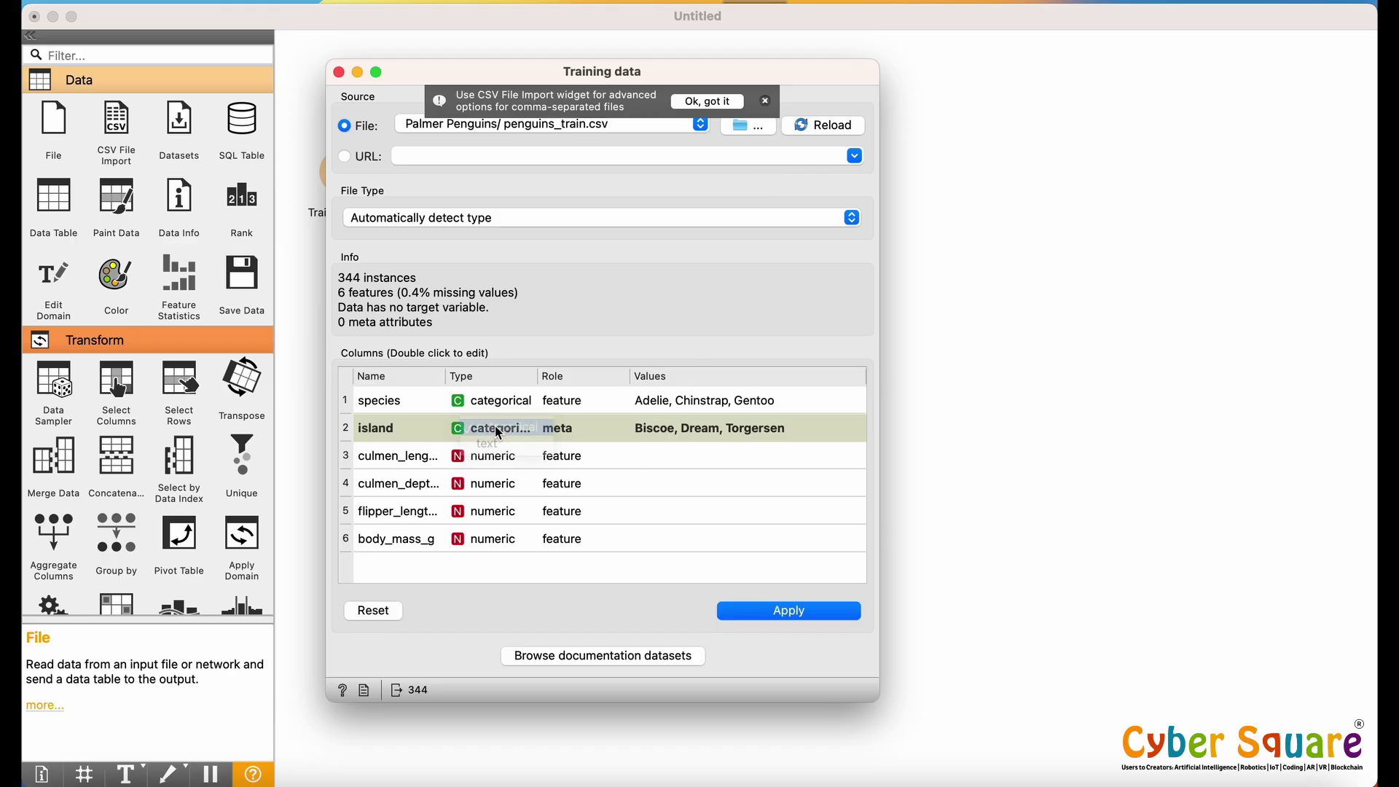
{"action": "left_click", "coordinate": [783, 611]}
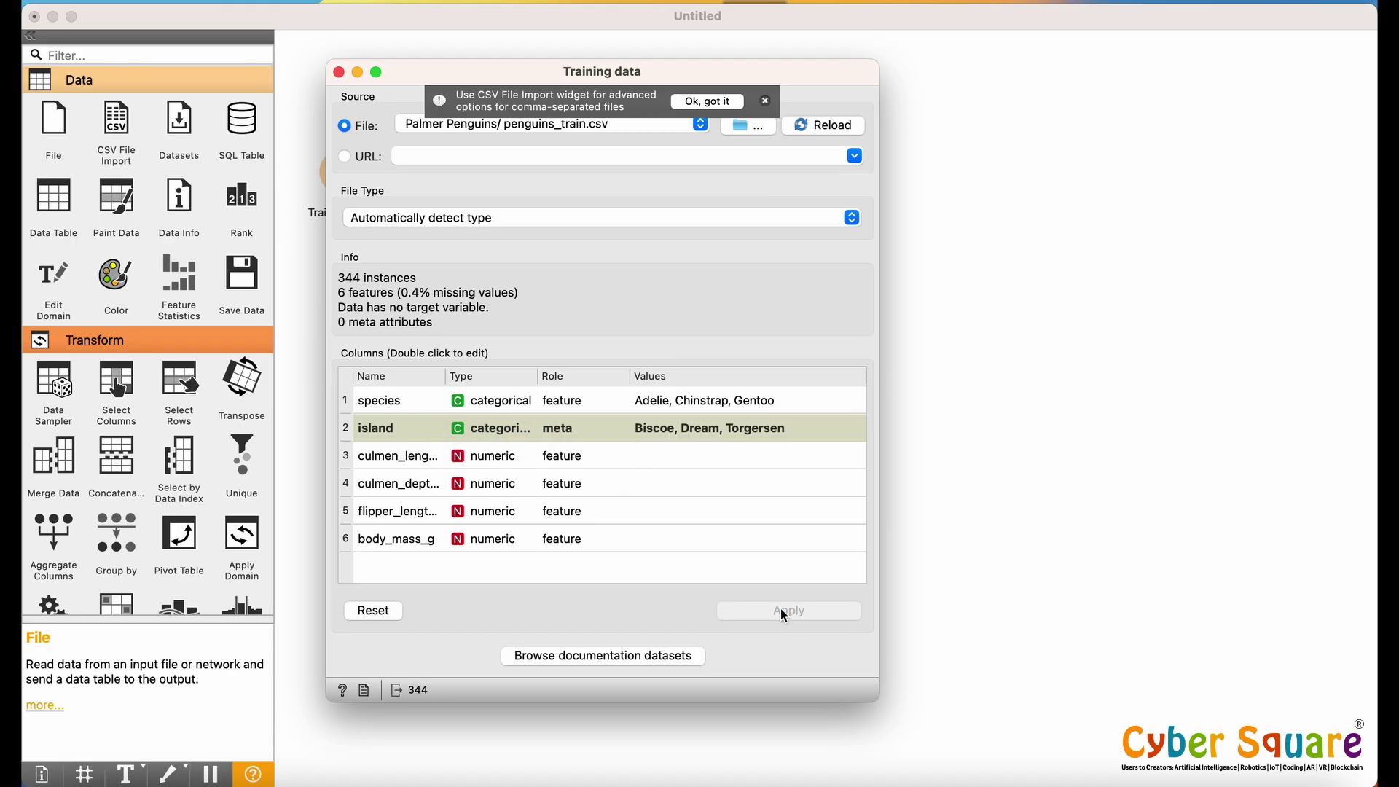
{"action": "left_click", "coordinate": [338, 73]}
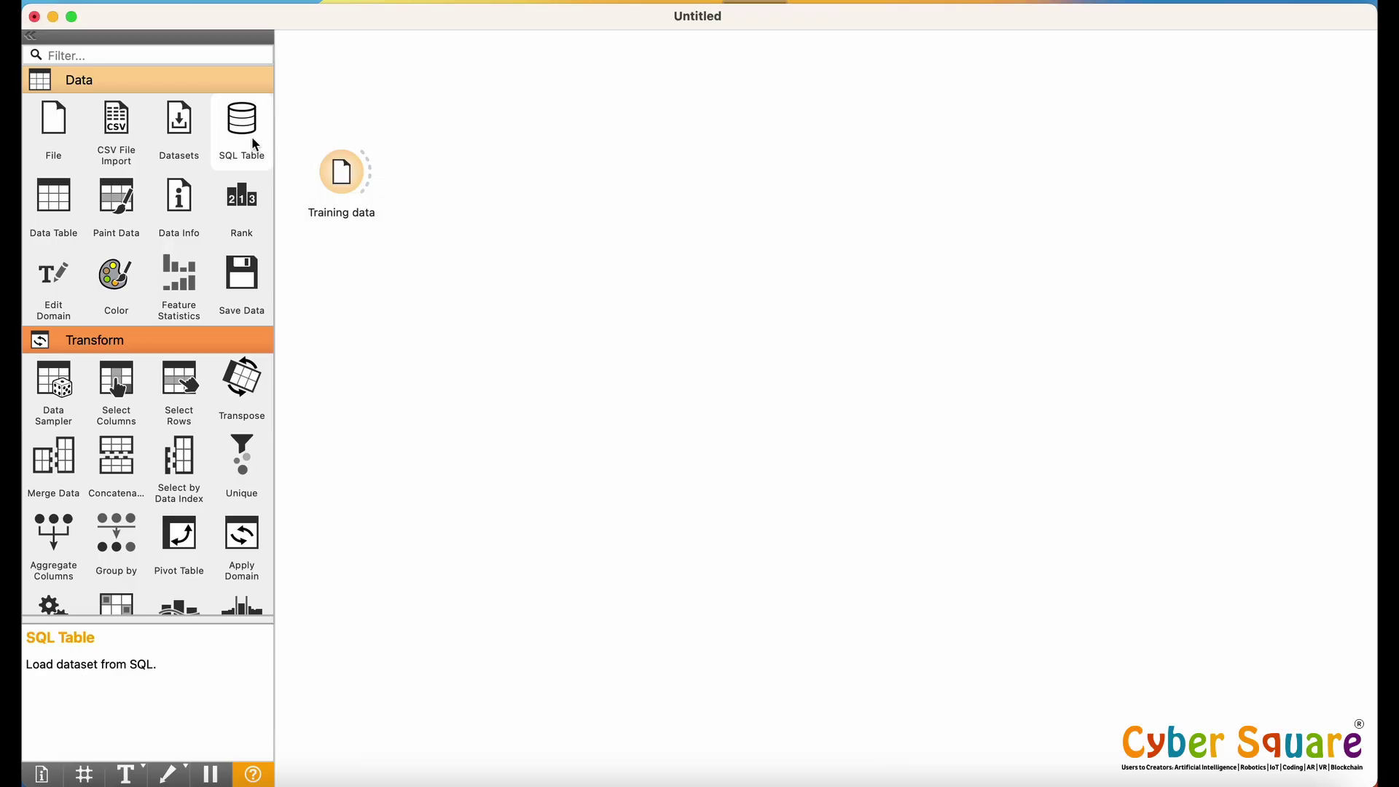
Step: Add a Feature Statistics widget fed by Training data
{"action": "left_click_drag", "start_coordinate": [188, 271], "coordinate": [400, 71]}
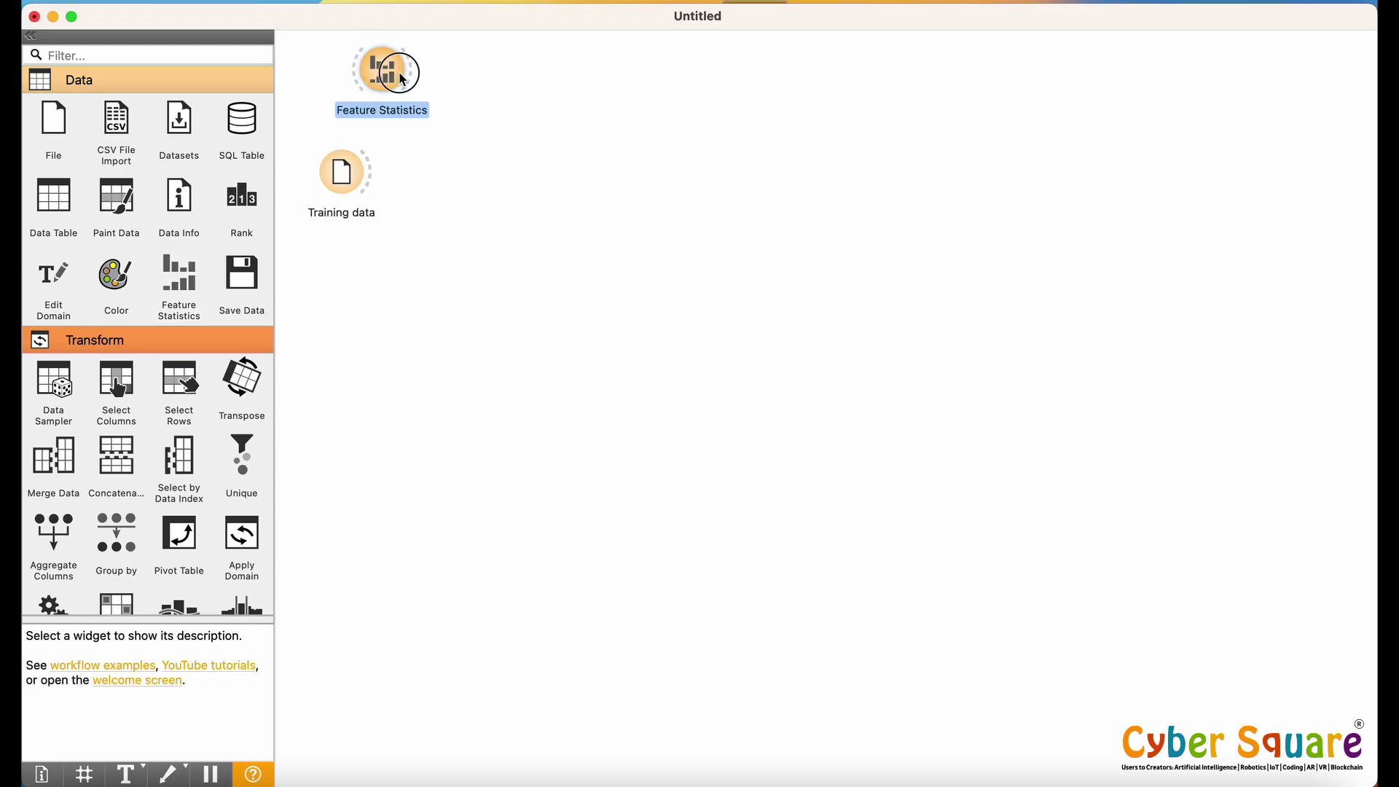
{"action": "left_click_drag", "start_coordinate": [375, 173], "coordinate": [355, 79]}
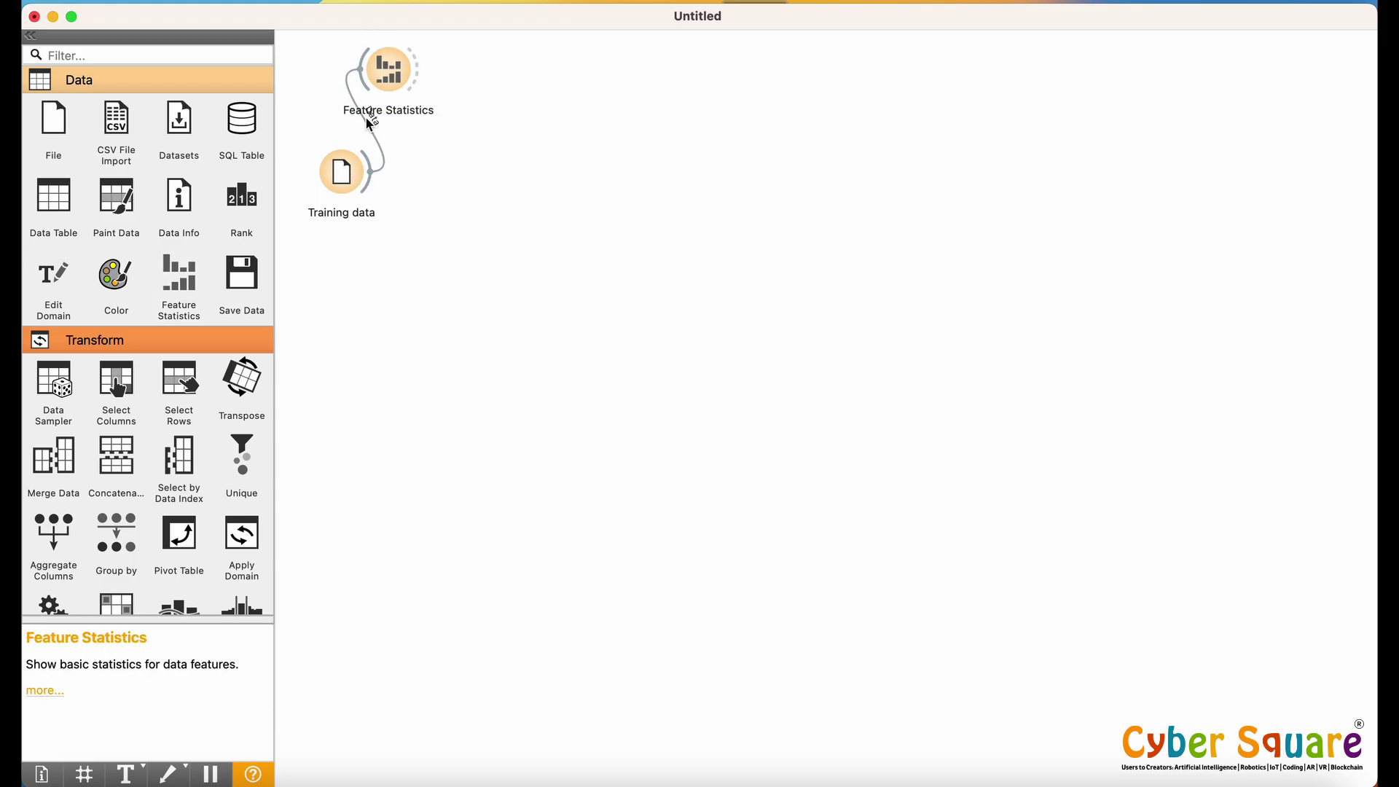
{"action": "left_click", "coordinate": [396, 82]}
Step: Review missing values for culmen length, culmen depth, flipper length and body_mass_g
{"action": "double_click", "coordinate": [396, 80]}
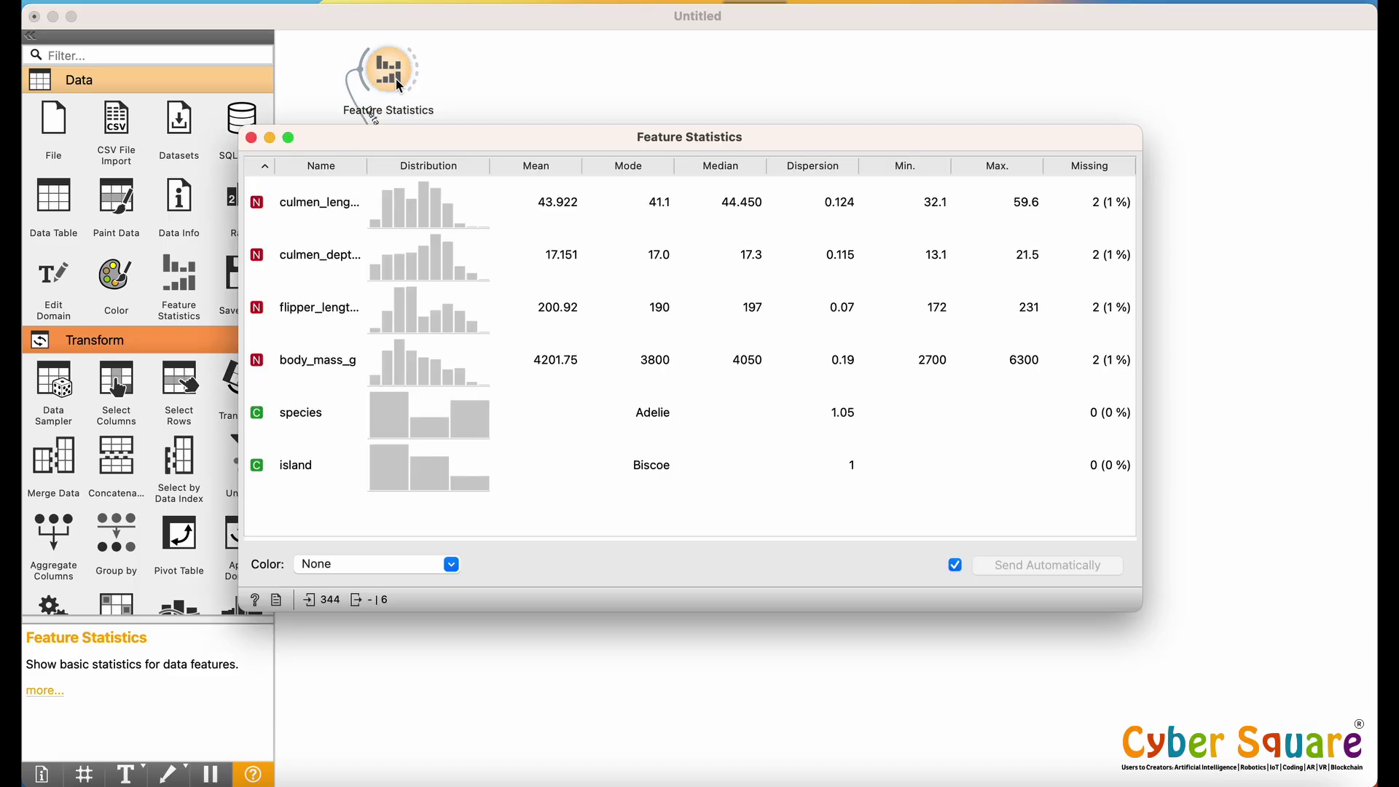
{"action": "left_click", "coordinate": [1105, 208]}
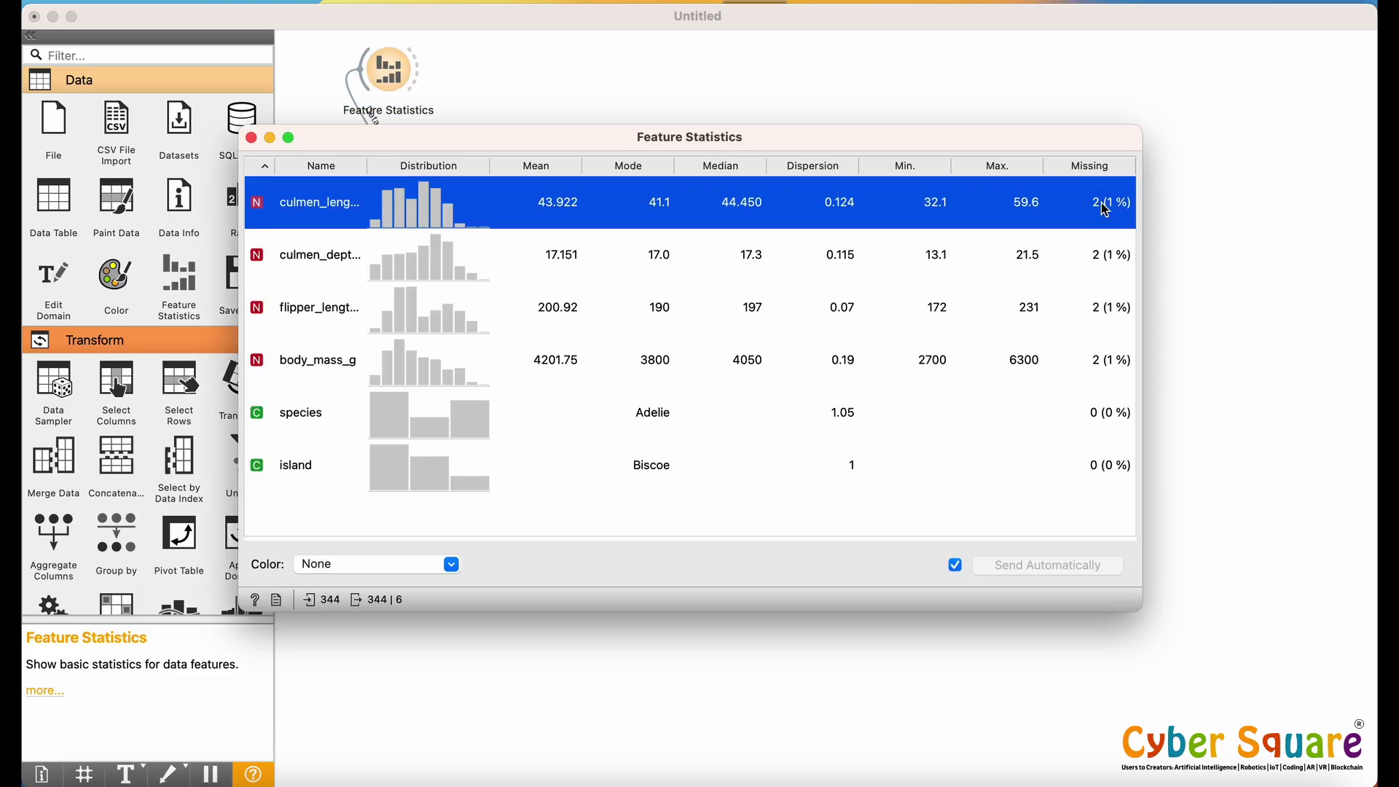
{"action": "left_click", "coordinate": [1107, 265]}
{"action": "left_click", "coordinate": [1107, 314]}
{"action": "left_click", "coordinate": [1107, 362]}
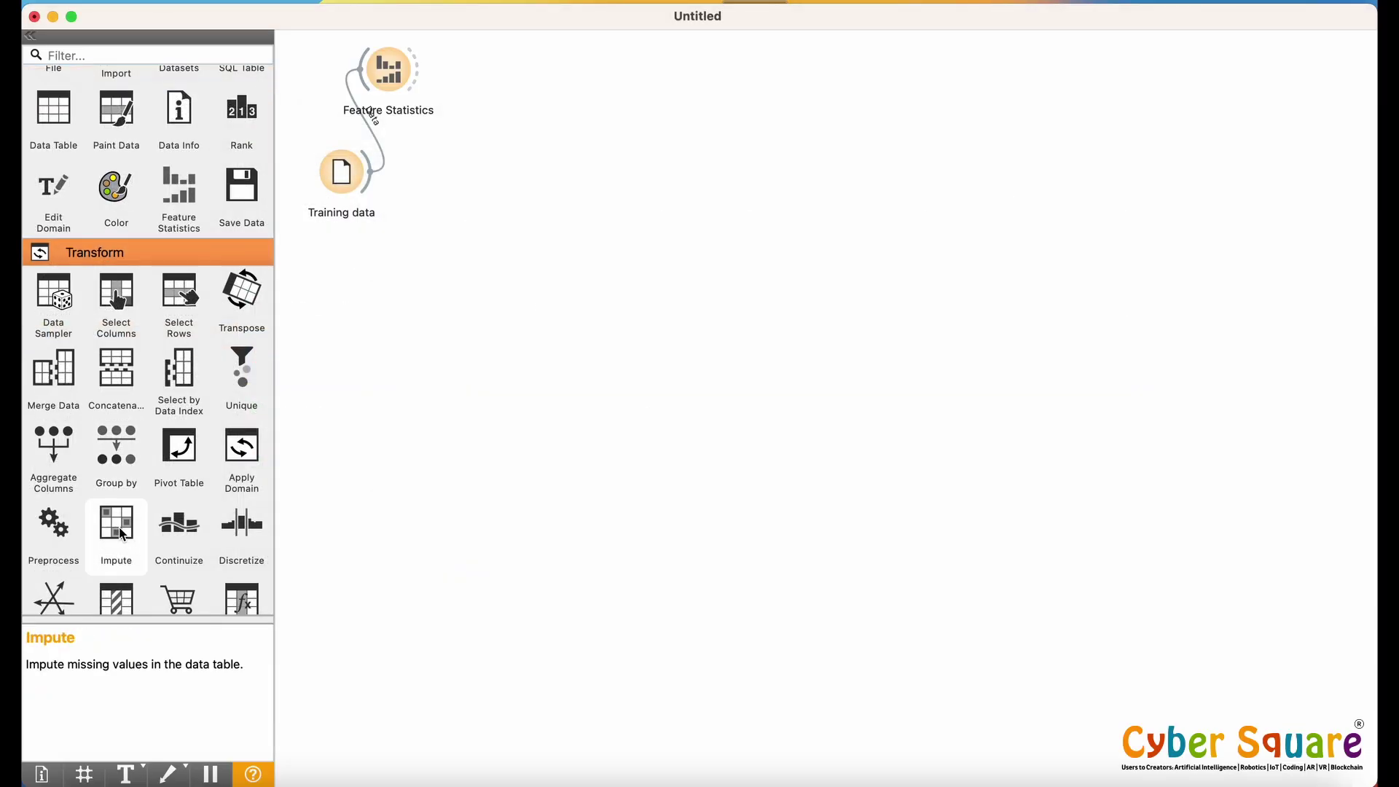
Step: Add an Impute widget taking the Training data
{"action": "left_click_drag", "start_coordinate": [121, 534], "coordinate": [465, 190]}
{"action": "left_click_drag", "start_coordinate": [369, 184], "coordinate": [434, 180]}
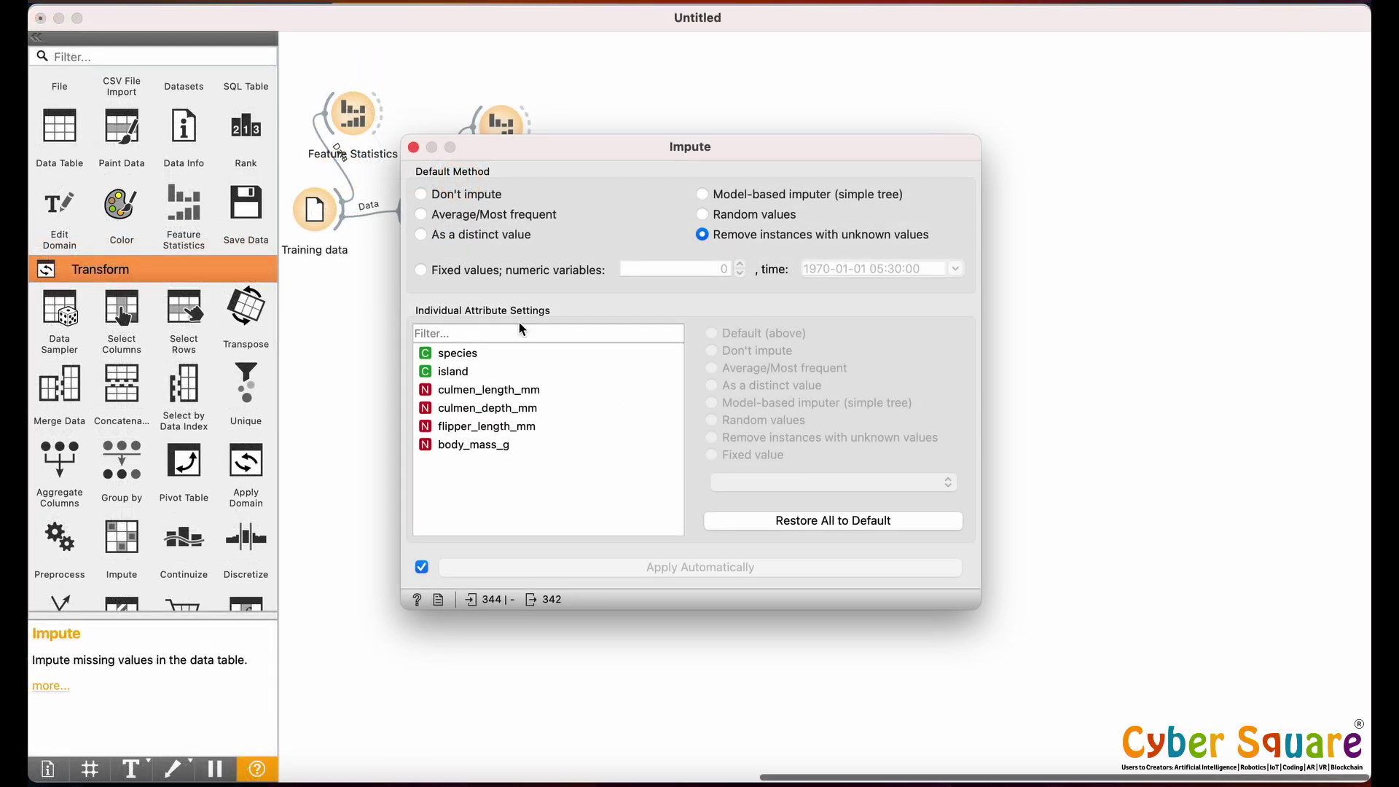
{"action": "left_click", "coordinate": [413, 147]}
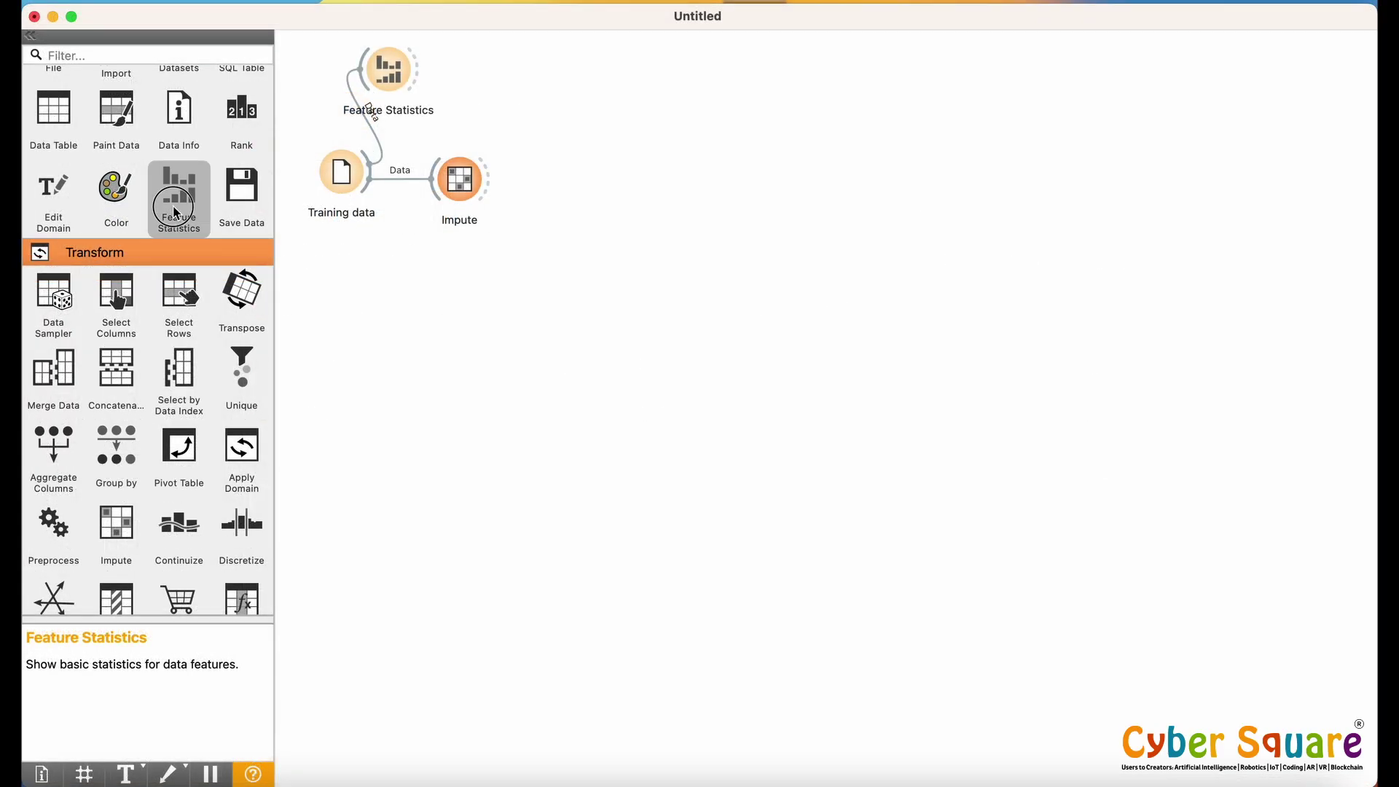
Step: Feed Impute into Feature Statistics (1) and confirm 0 missing values in every column
{"action": "left_click_drag", "start_coordinate": [178, 196], "coordinate": [499, 89]}
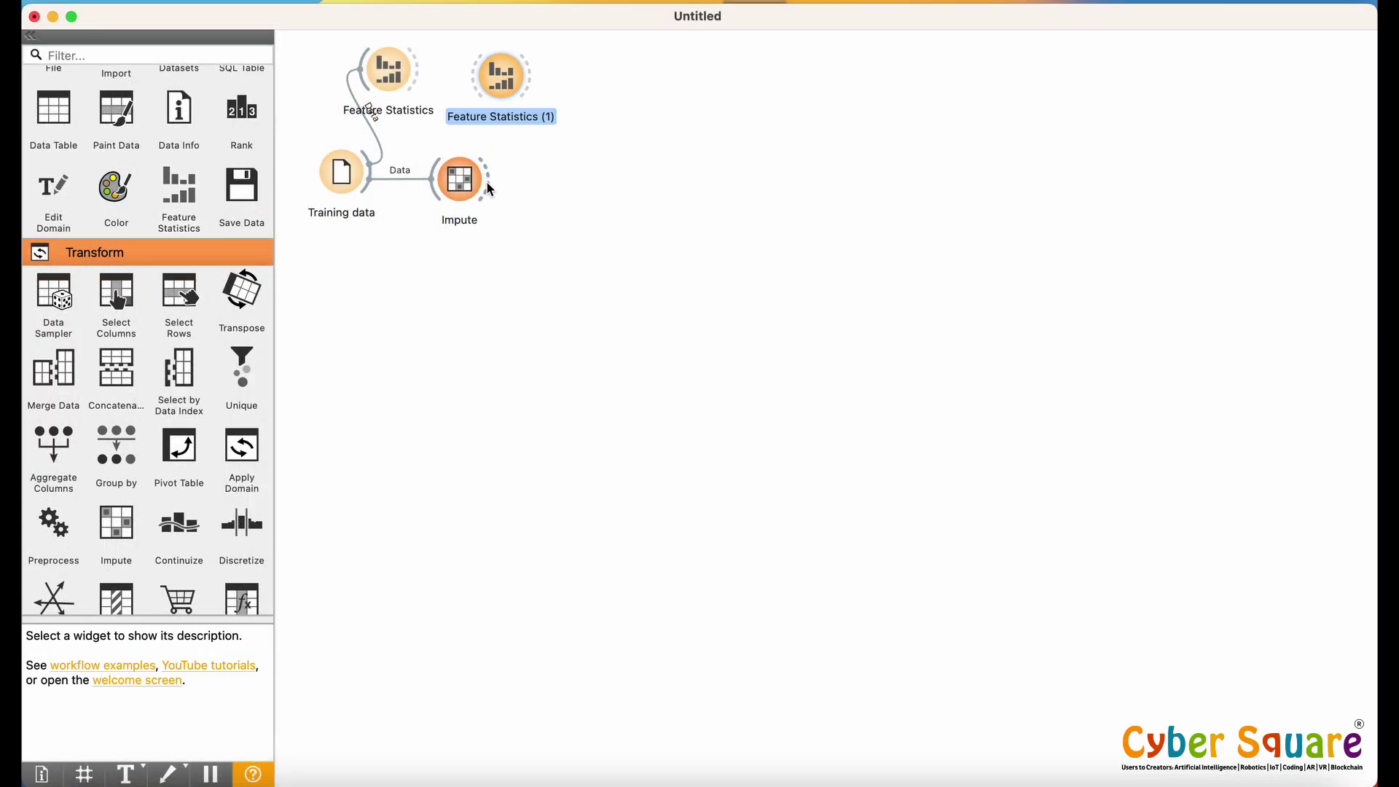
{"action": "left_click_drag", "start_coordinate": [489, 189], "coordinate": [471, 92]}
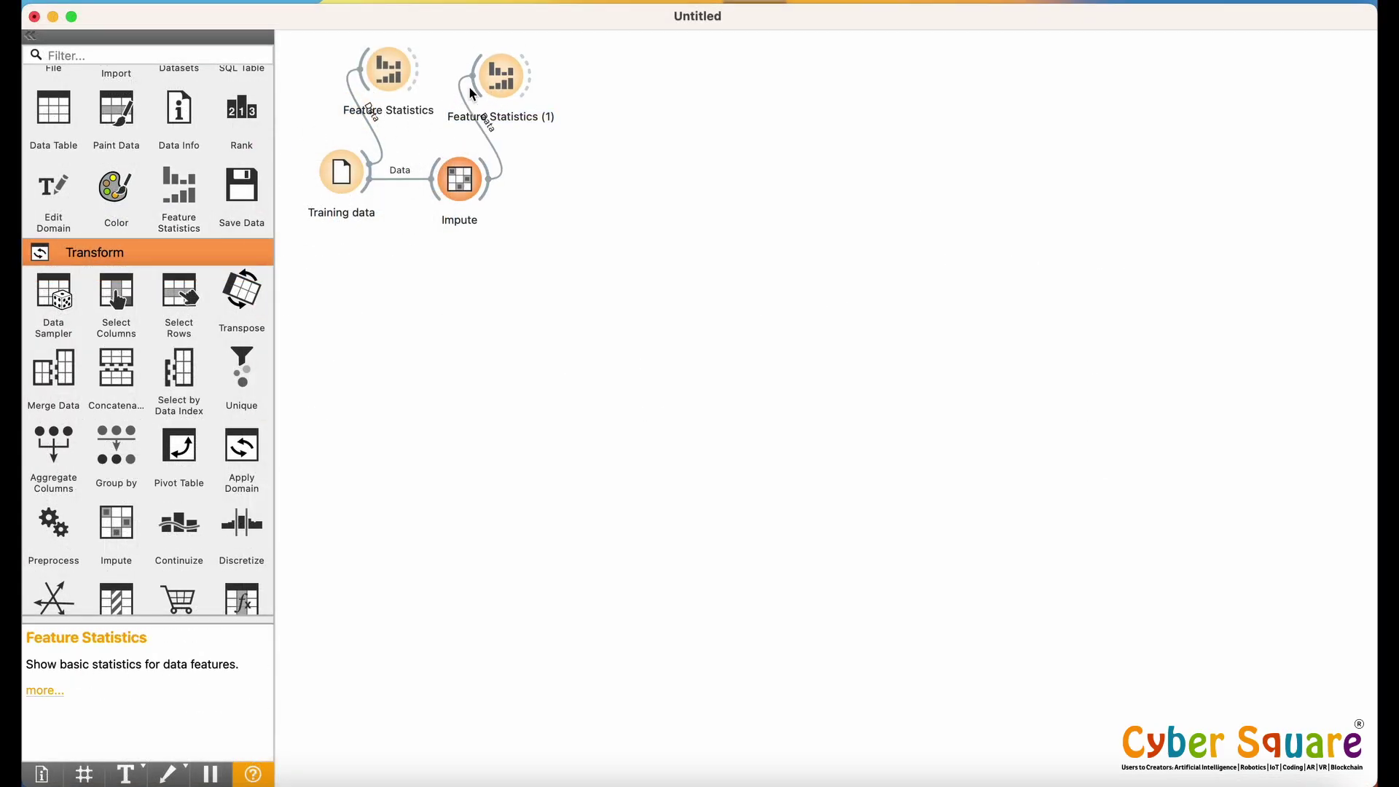
{"action": "double_click", "coordinate": [500, 75]}
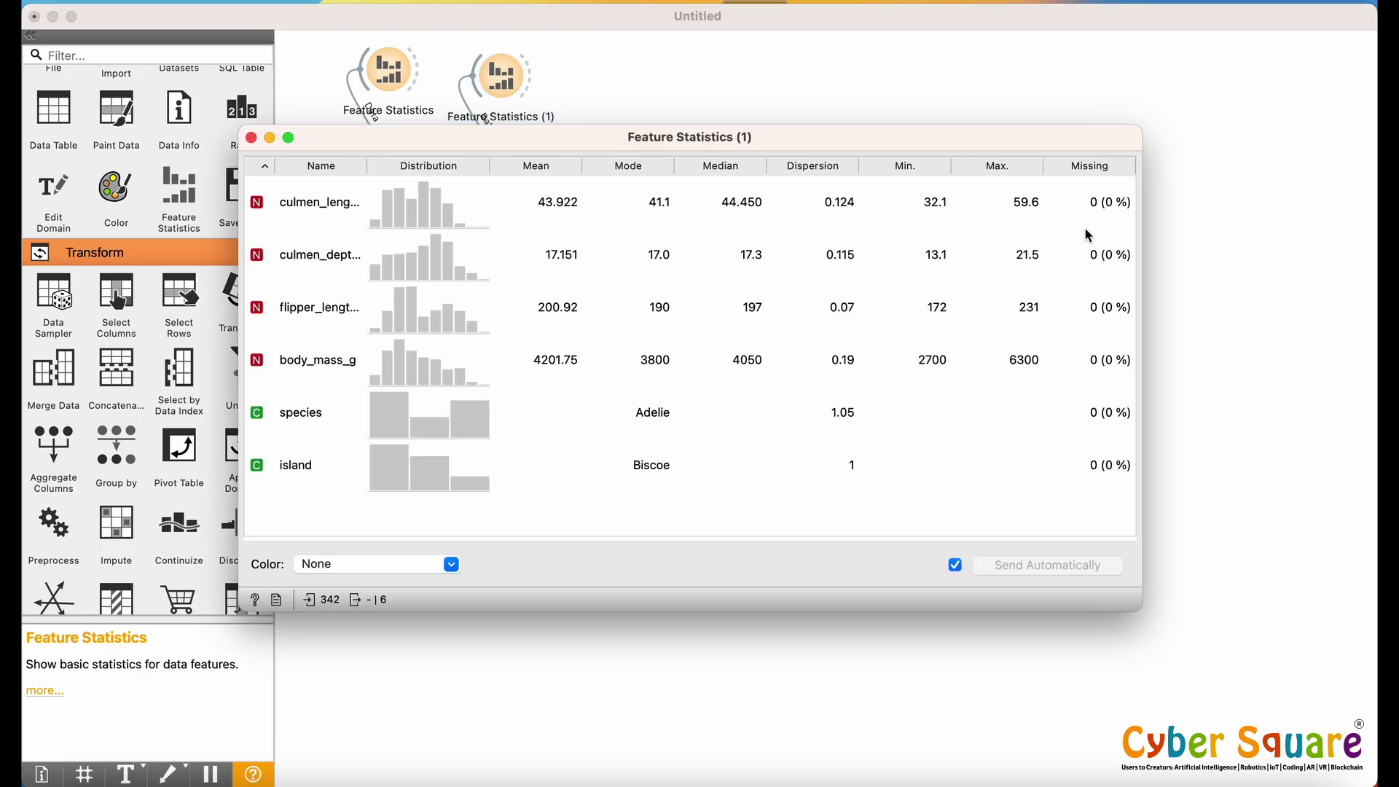
{"action": "left_click", "coordinate": [1101, 210]}
{"action": "left_click", "coordinate": [1102, 256]}
{"action": "left_click", "coordinate": [1102, 304]}
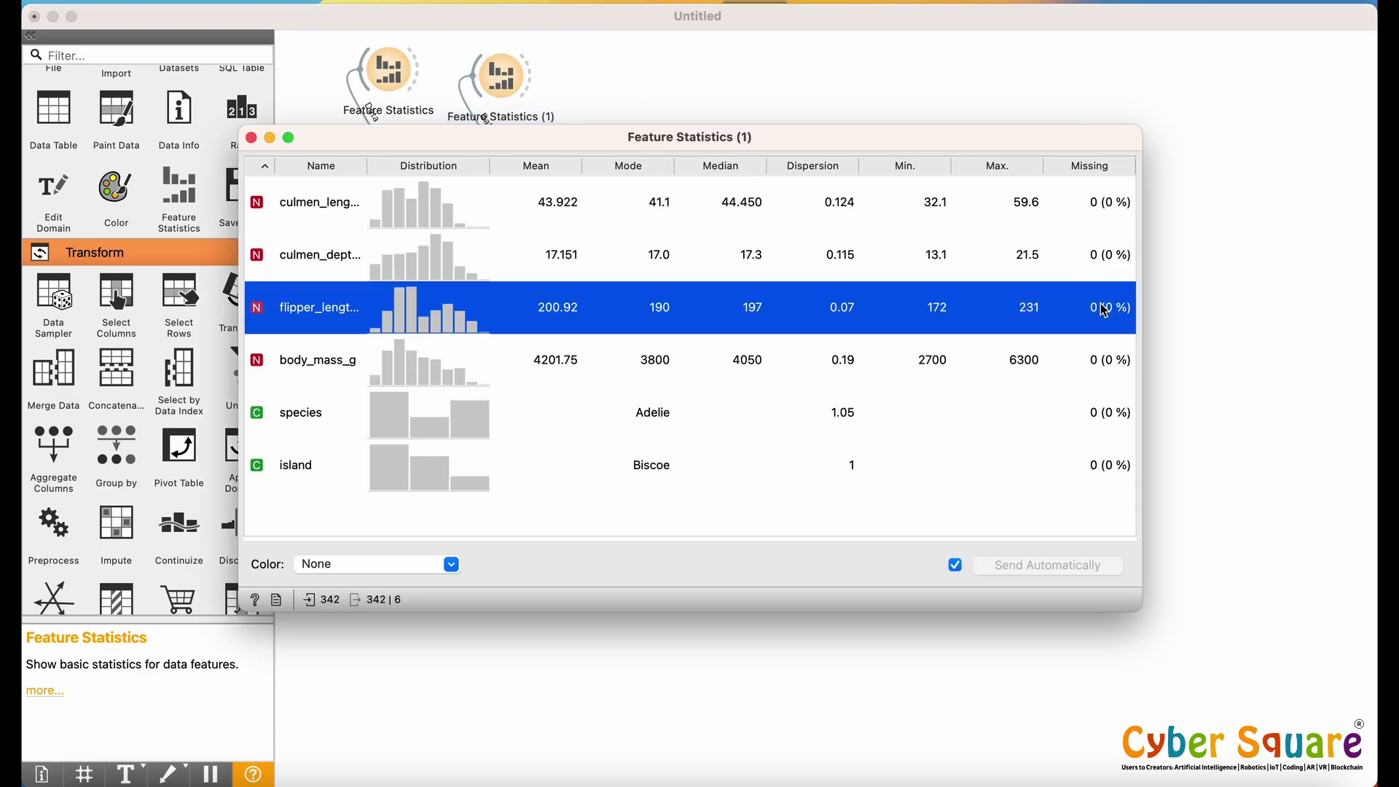
{"action": "left_click", "coordinate": [251, 138]}
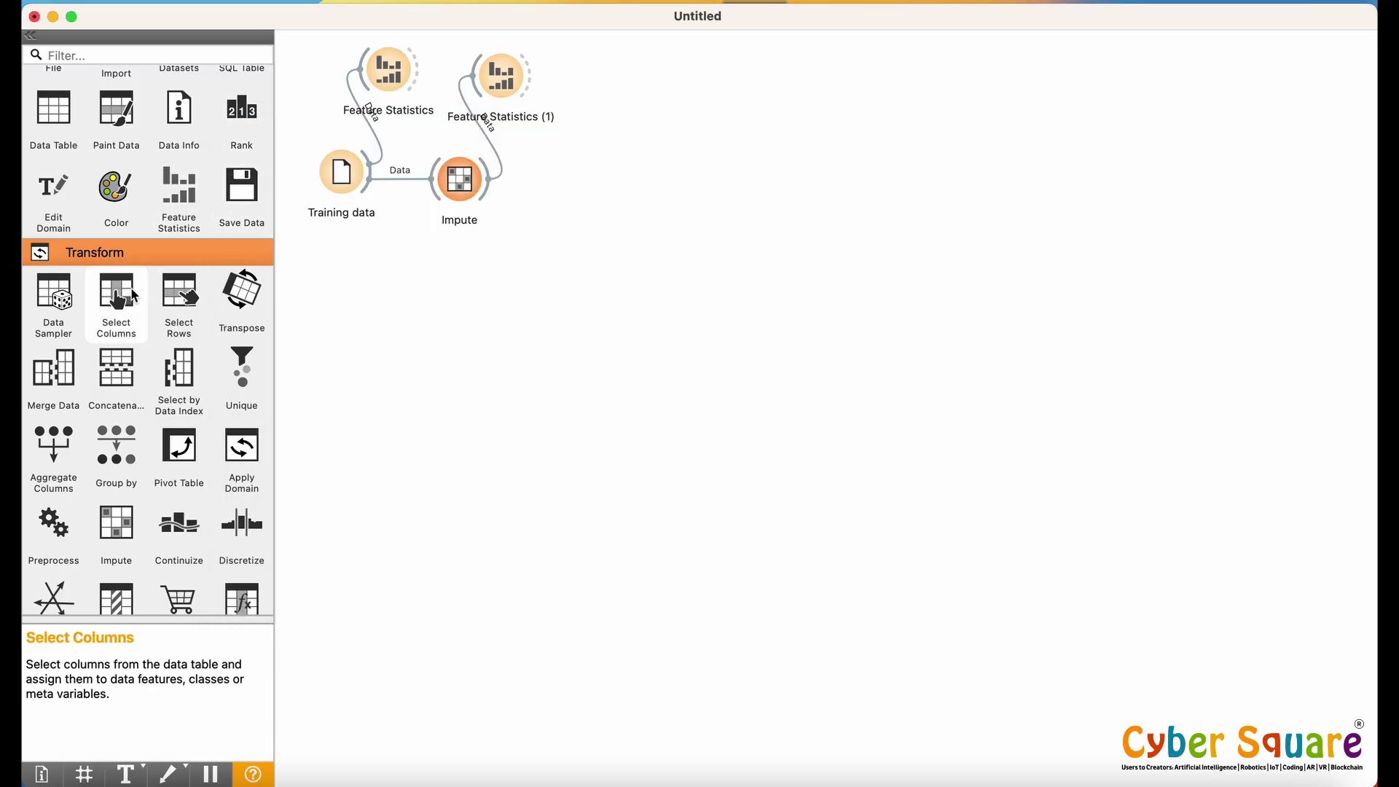
Step: Link Impute into Select Columns, make species the target, and send the selection
{"action": "left_click_drag", "start_coordinate": [116, 297], "coordinate": [620, 196]}
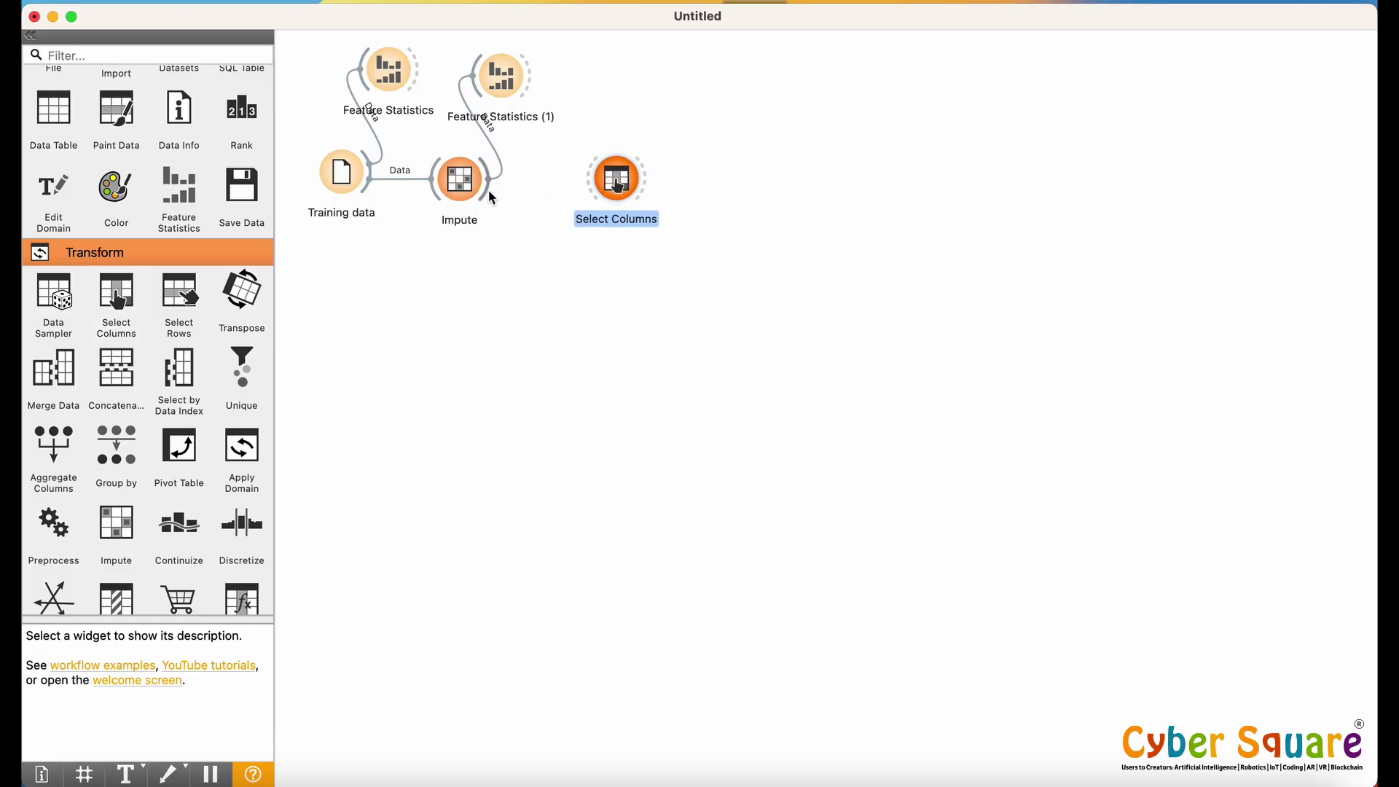
{"action": "left_click_drag", "start_coordinate": [493, 179], "coordinate": [599, 186]}
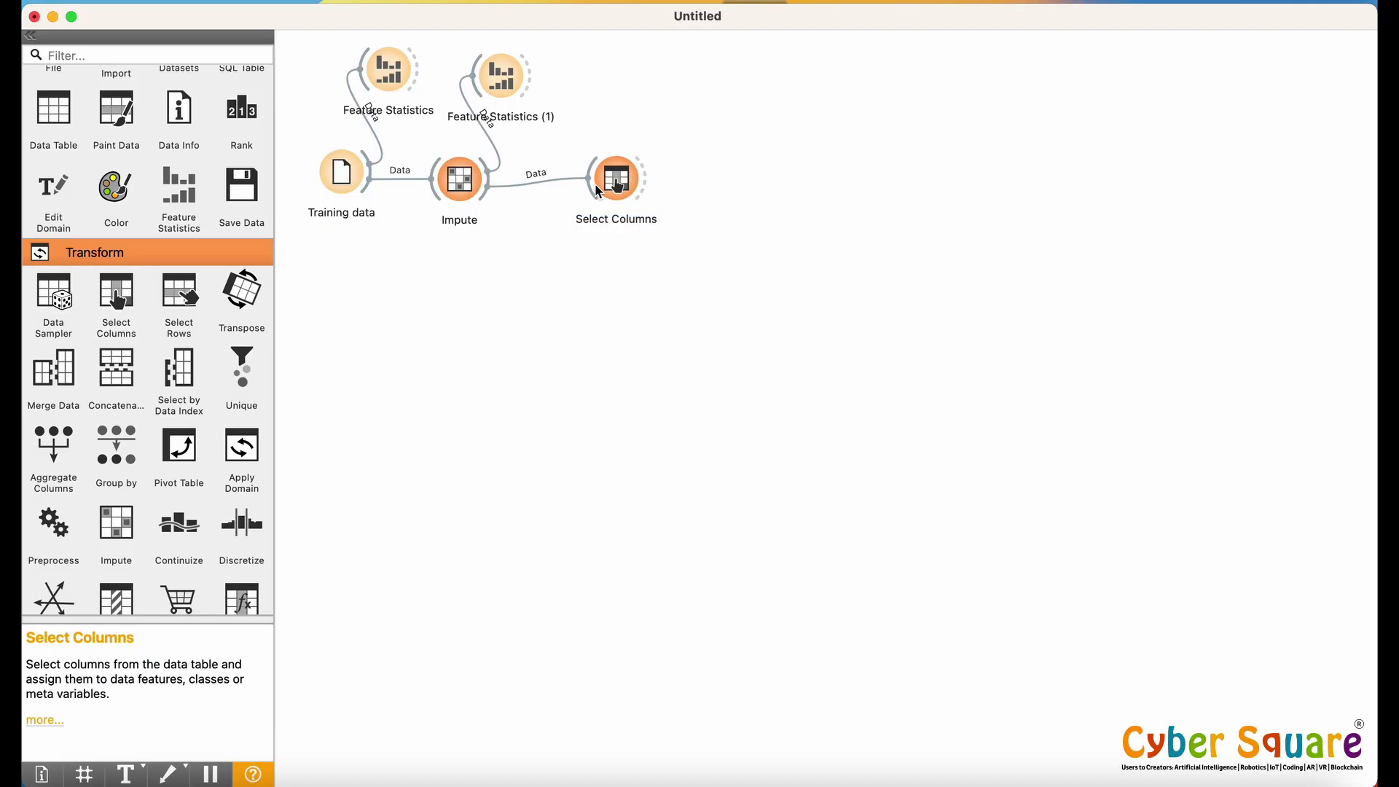
{"action": "double_click", "coordinate": [614, 177]}
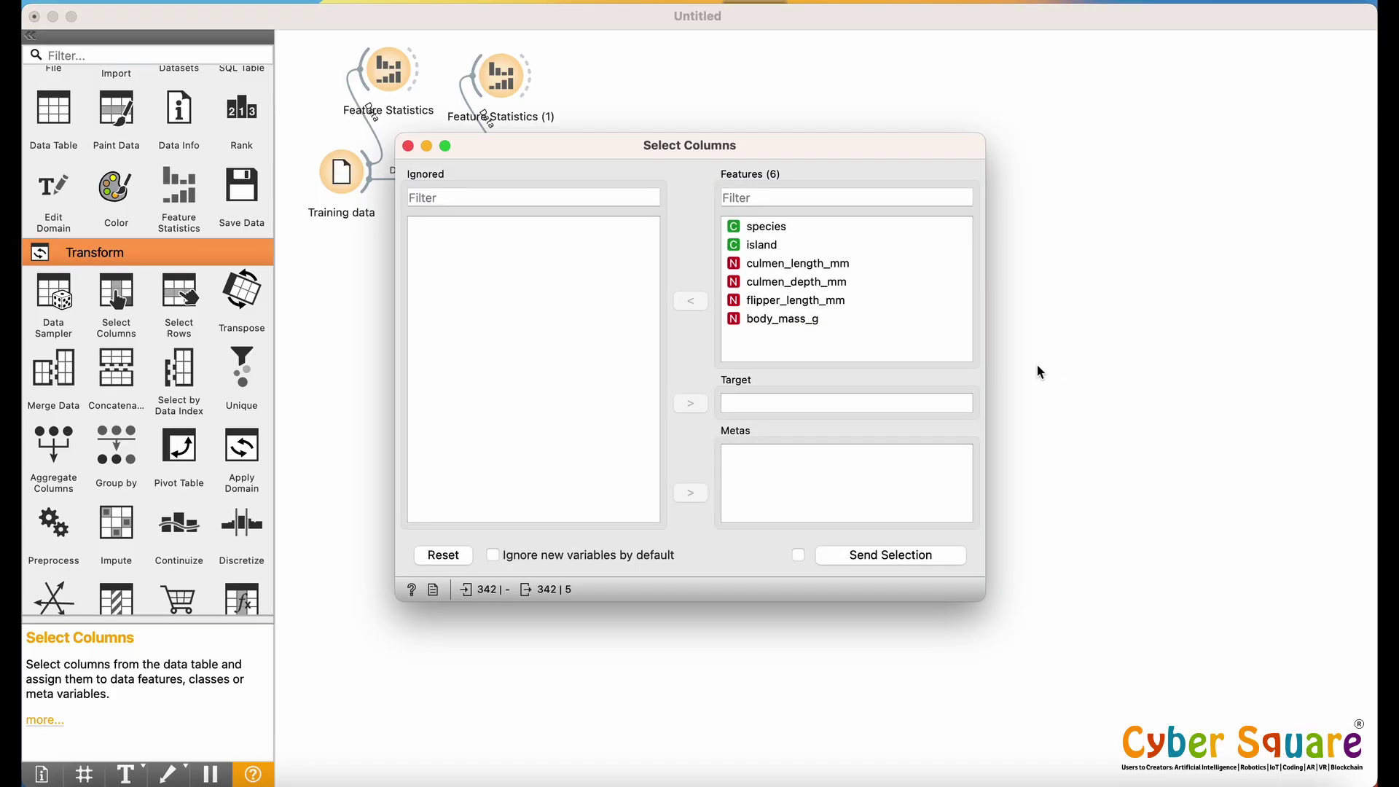
{"action": "left_click", "coordinate": [792, 225]}
{"action": "left_click", "coordinate": [694, 301]}
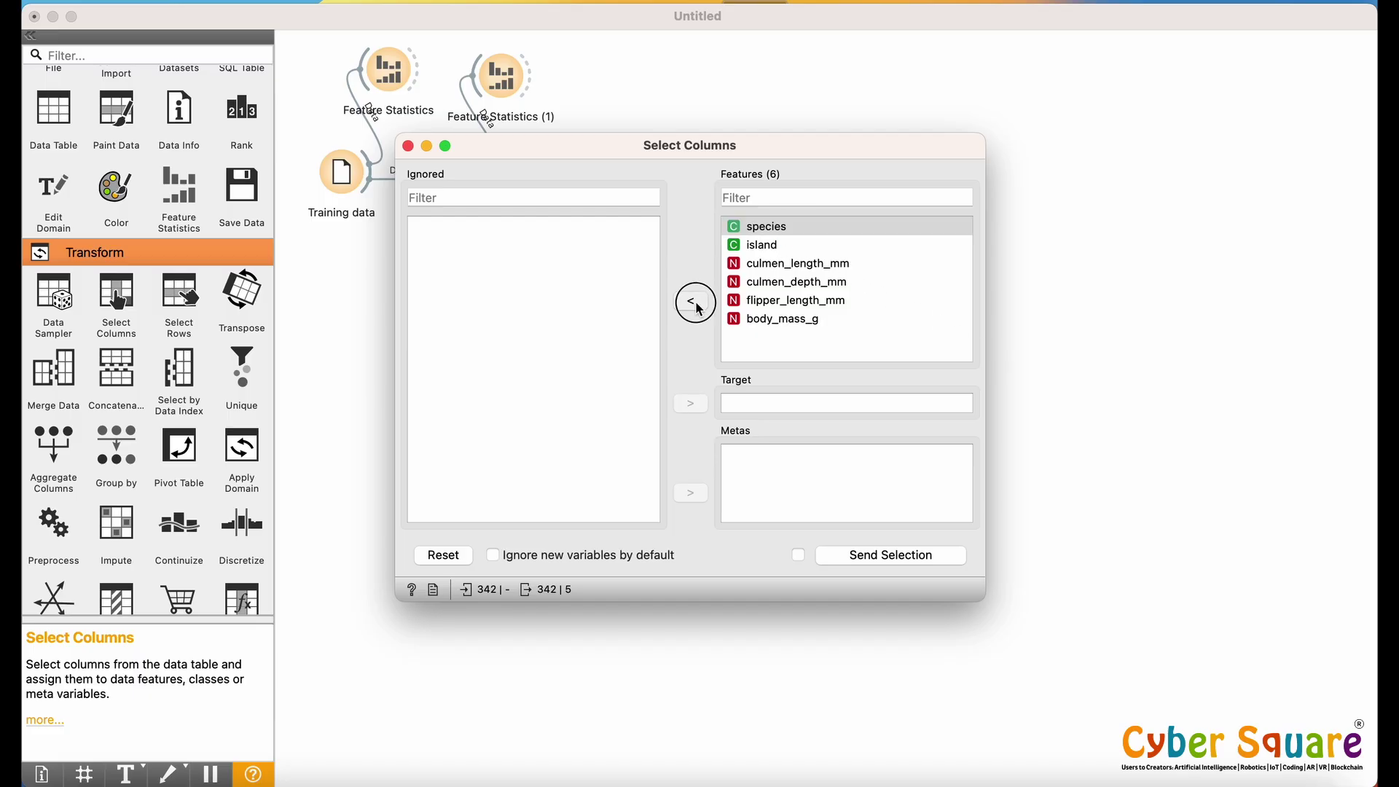
{"action": "left_click", "coordinate": [500, 227]}
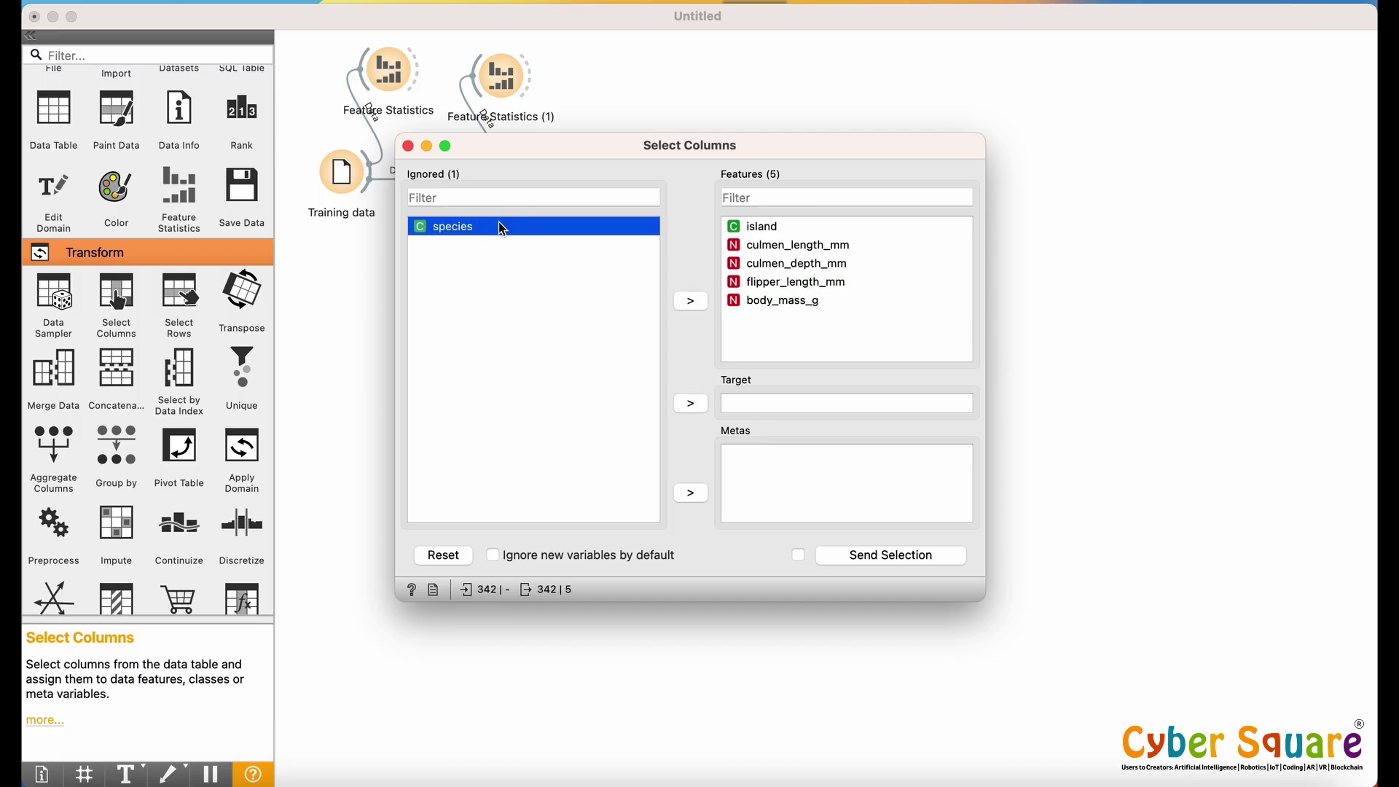
{"action": "left_click", "coordinate": [688, 403]}
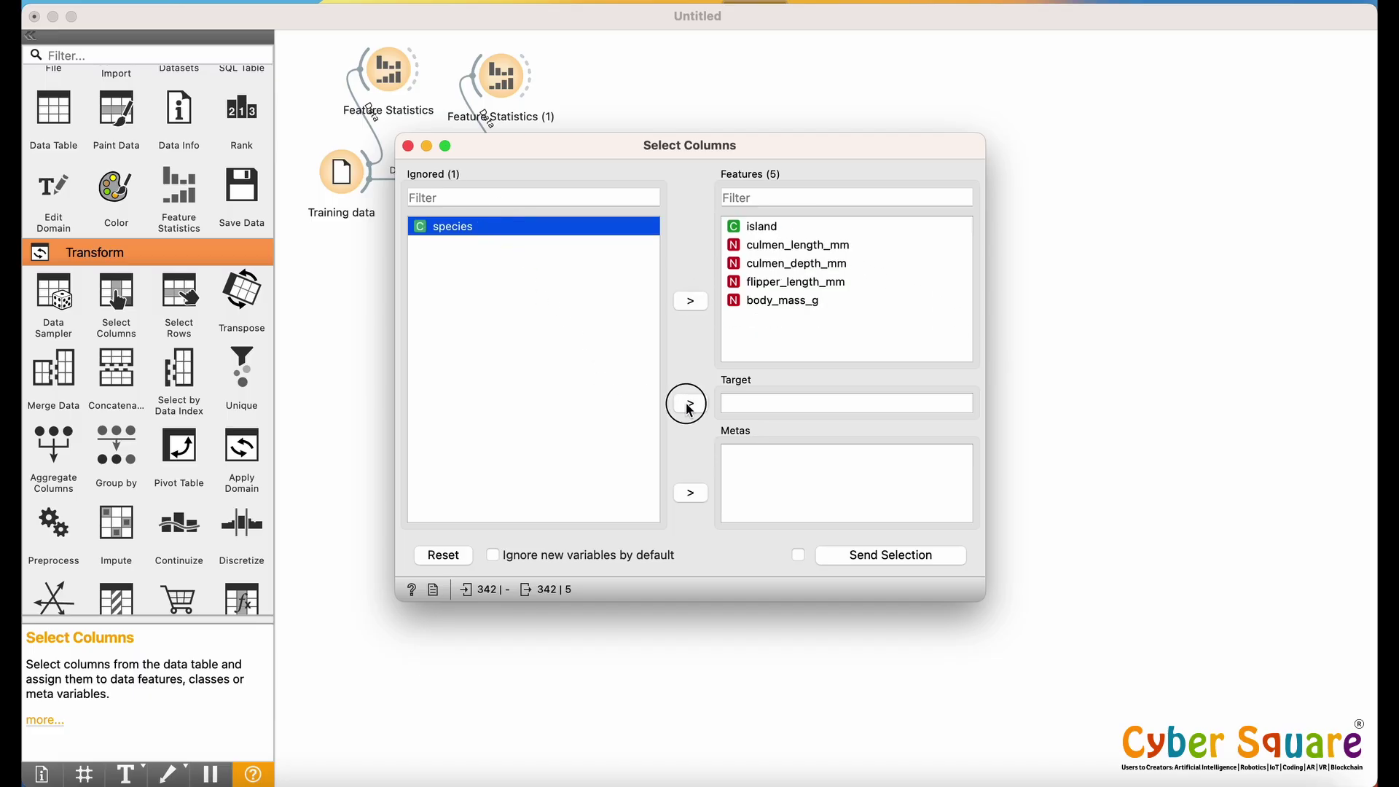
{"action": "left_click", "coordinate": [876, 555]}
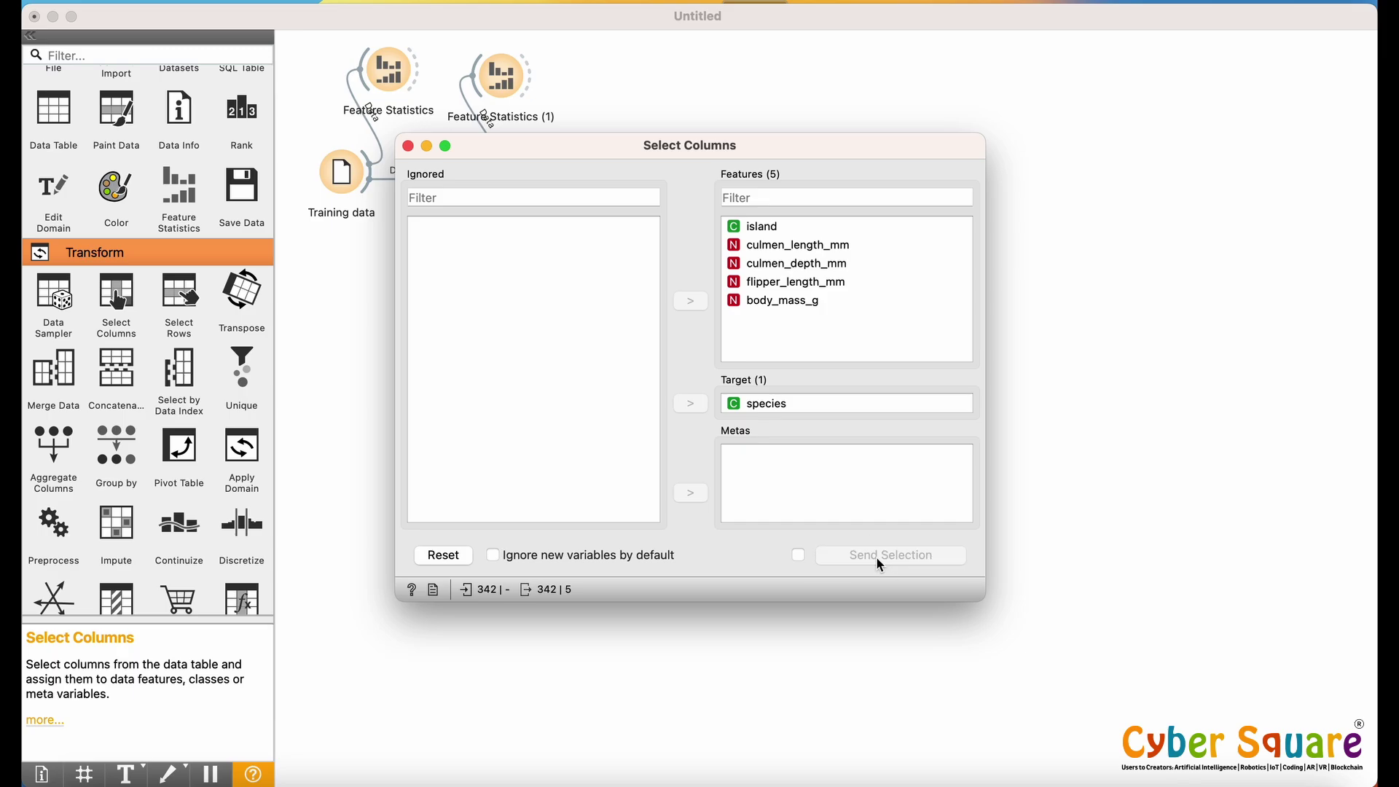
{"action": "left_click", "coordinate": [409, 146]}
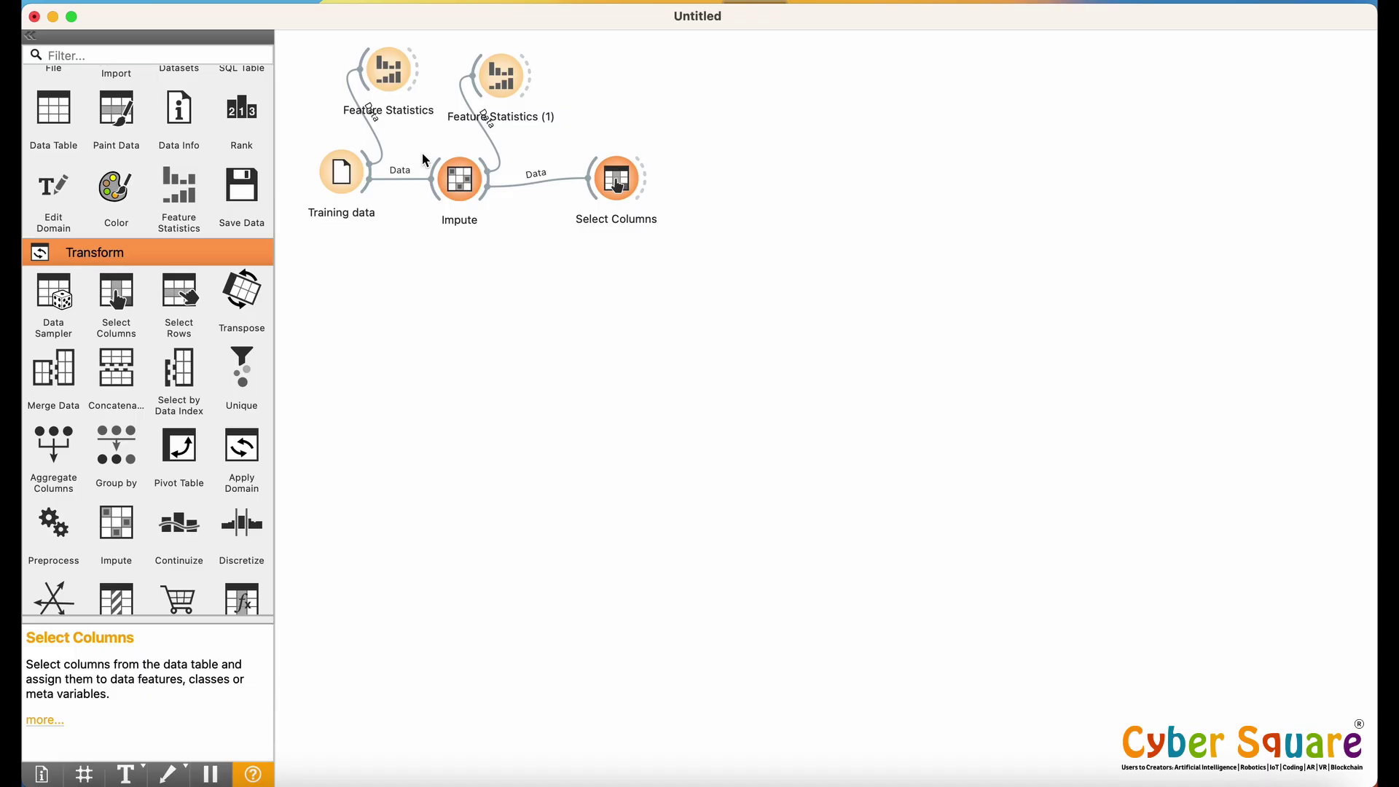
Step: Add a Data Sampler after Select Columns with a fixed proportion of 80%
{"action": "double_click", "coordinate": [616, 178]}
{"action": "left_click_drag", "start_coordinate": [53, 299], "coordinate": [718, 180]}
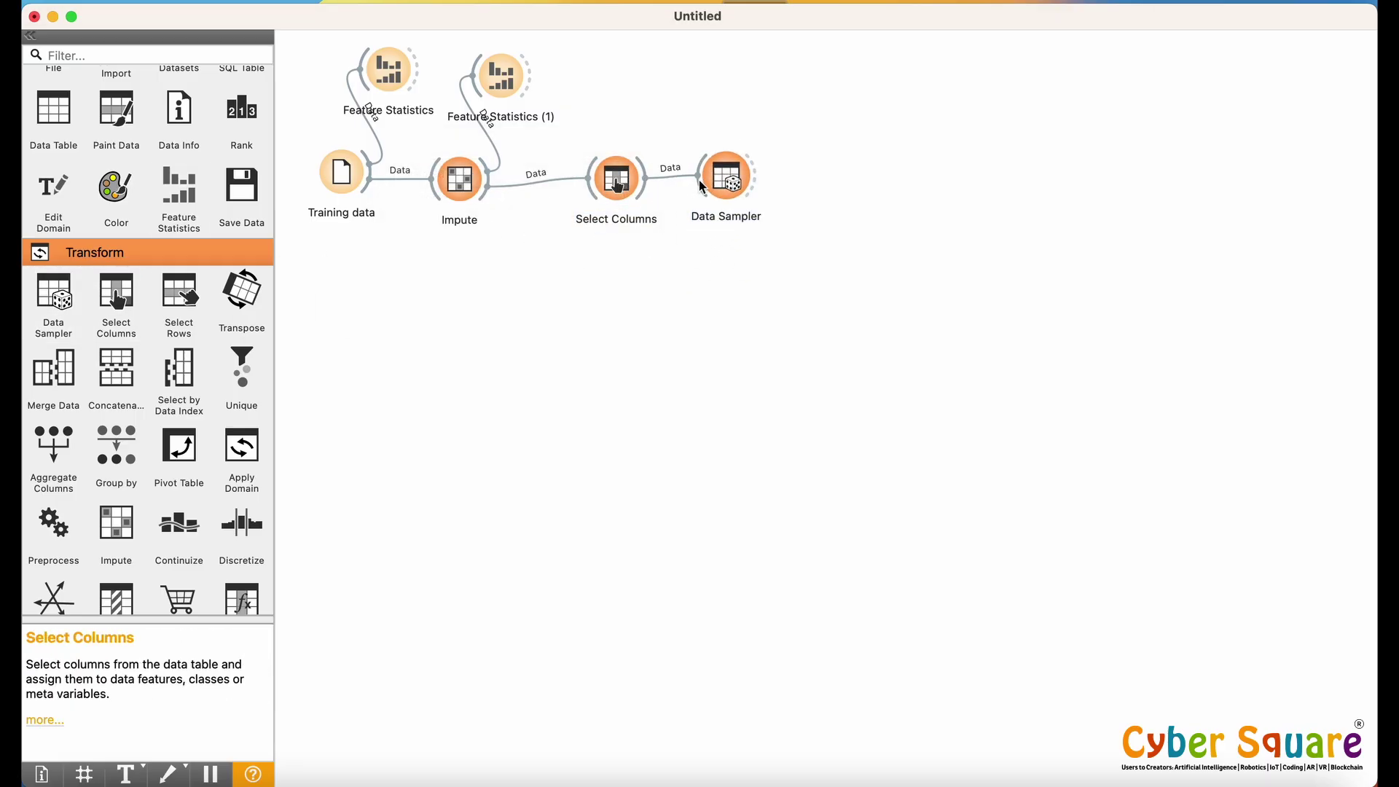
{"action": "double_click", "coordinate": [728, 179]}
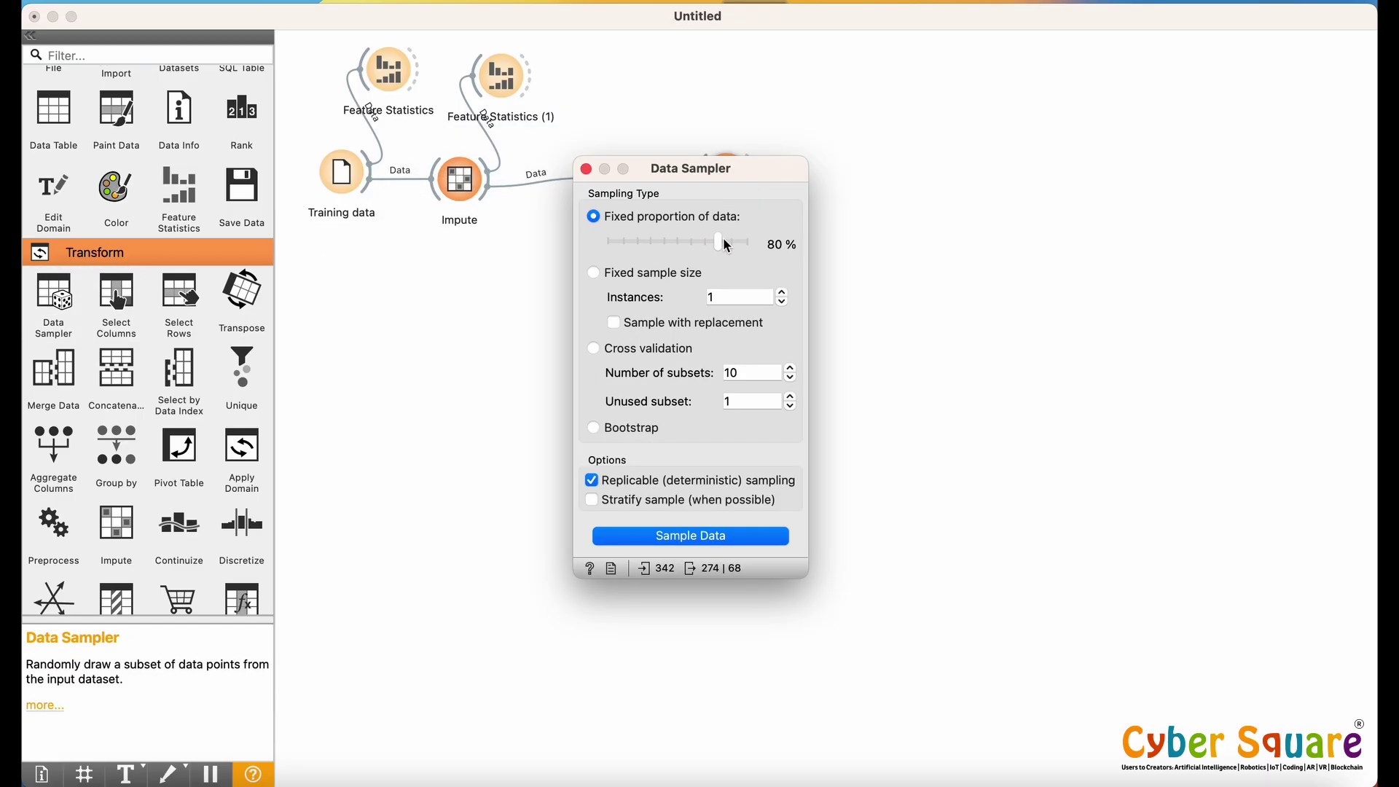
{"action": "left_click_drag", "start_coordinate": [723, 239], "coordinate": [714, 241]}
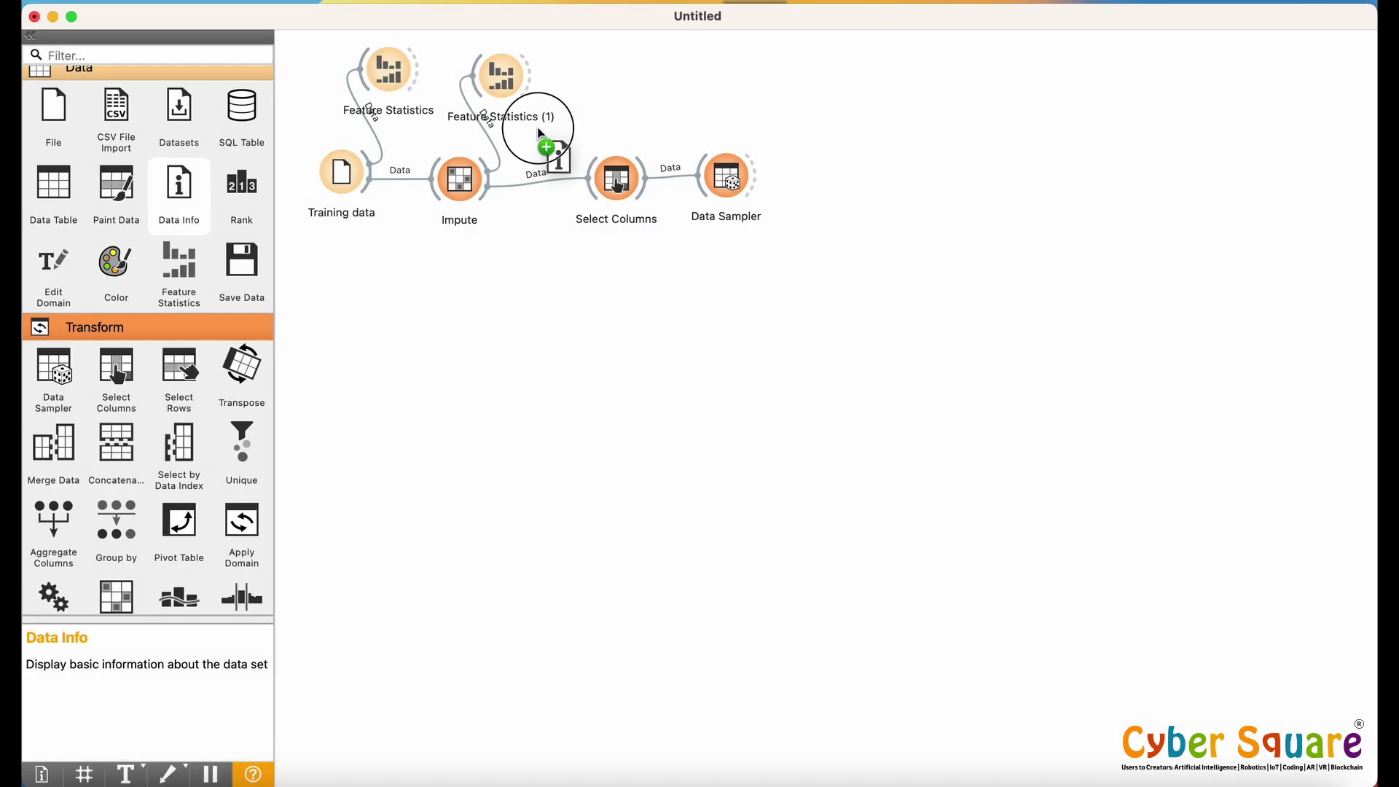
Step: Connect a Data Info widget to Data Sampler's Data Sample output
{"action": "left_click_drag", "start_coordinate": [546, 141], "coordinate": [804, 85]}
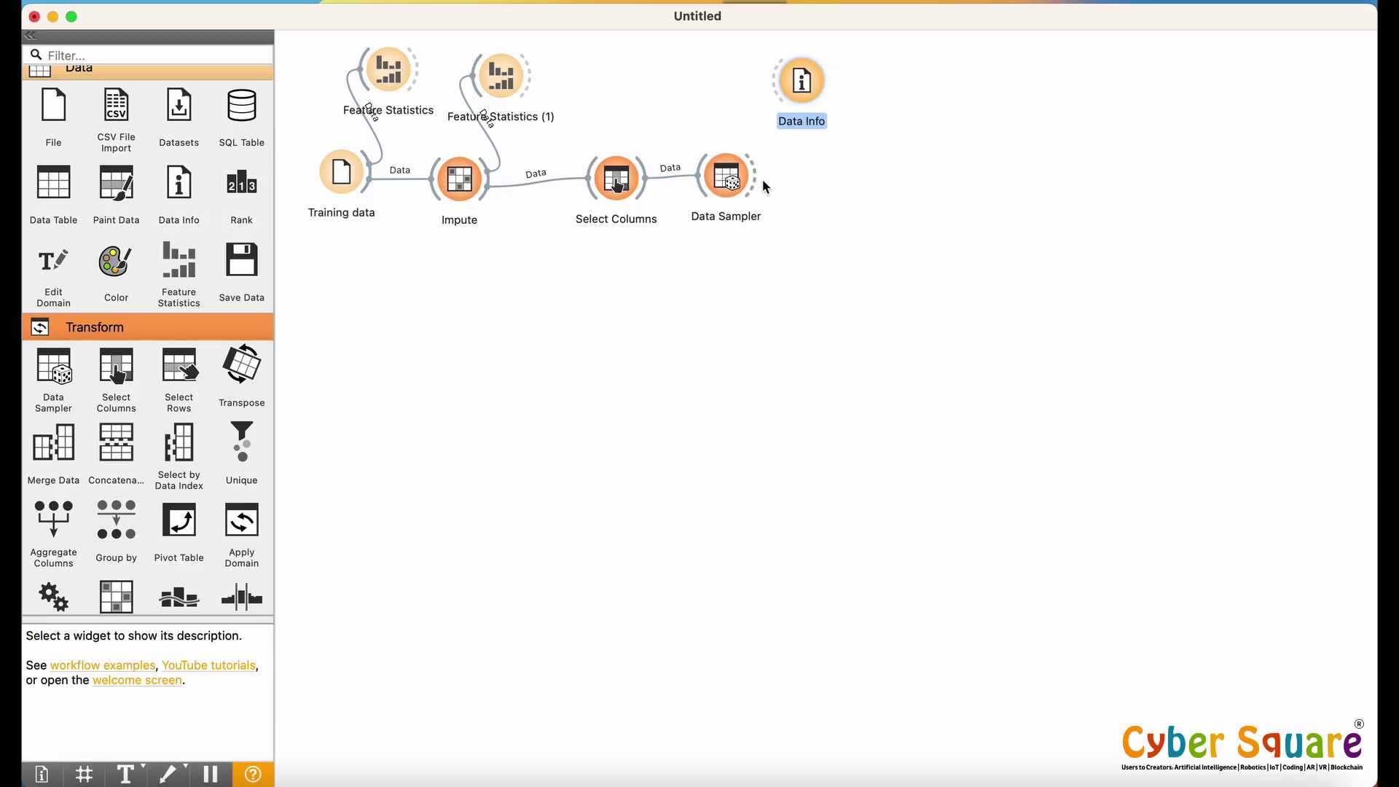
{"action": "left_click_drag", "start_coordinate": [762, 178], "coordinate": [805, 77]}
{"action": "left_click", "coordinate": [809, 91]}
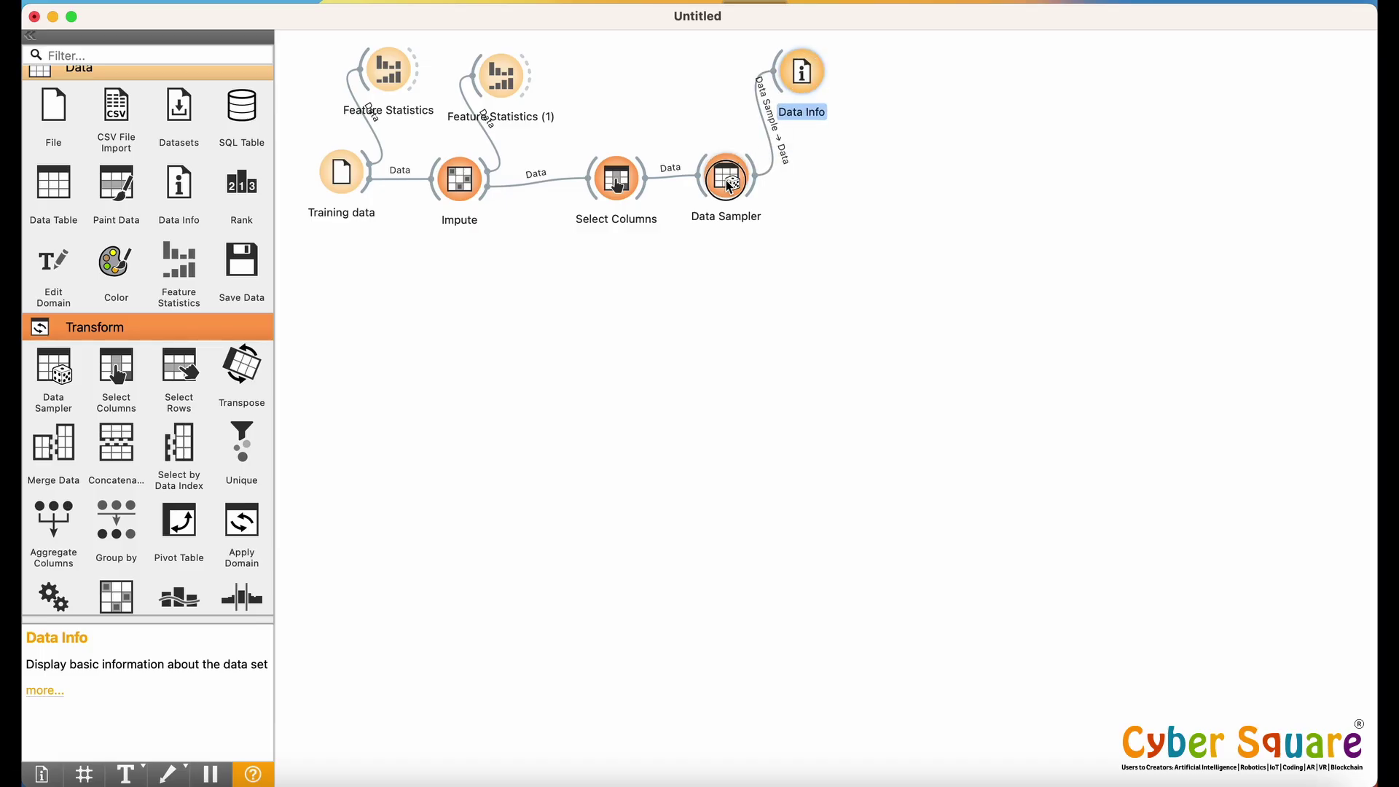
{"action": "left_click_drag", "start_coordinate": [728, 181], "coordinate": [729, 202]}
{"action": "double_click", "coordinate": [766, 128]}
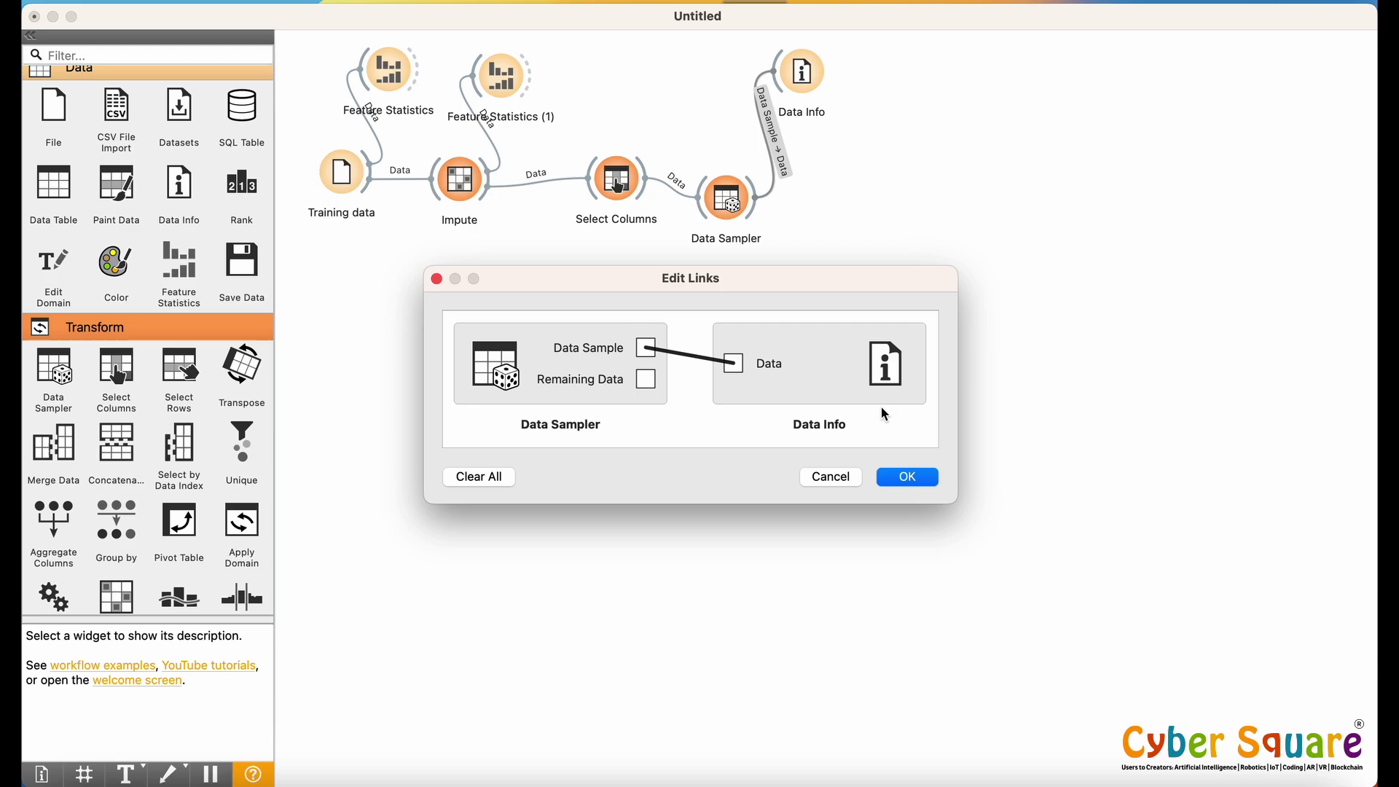
{"action": "left_click", "coordinate": [908, 480]}
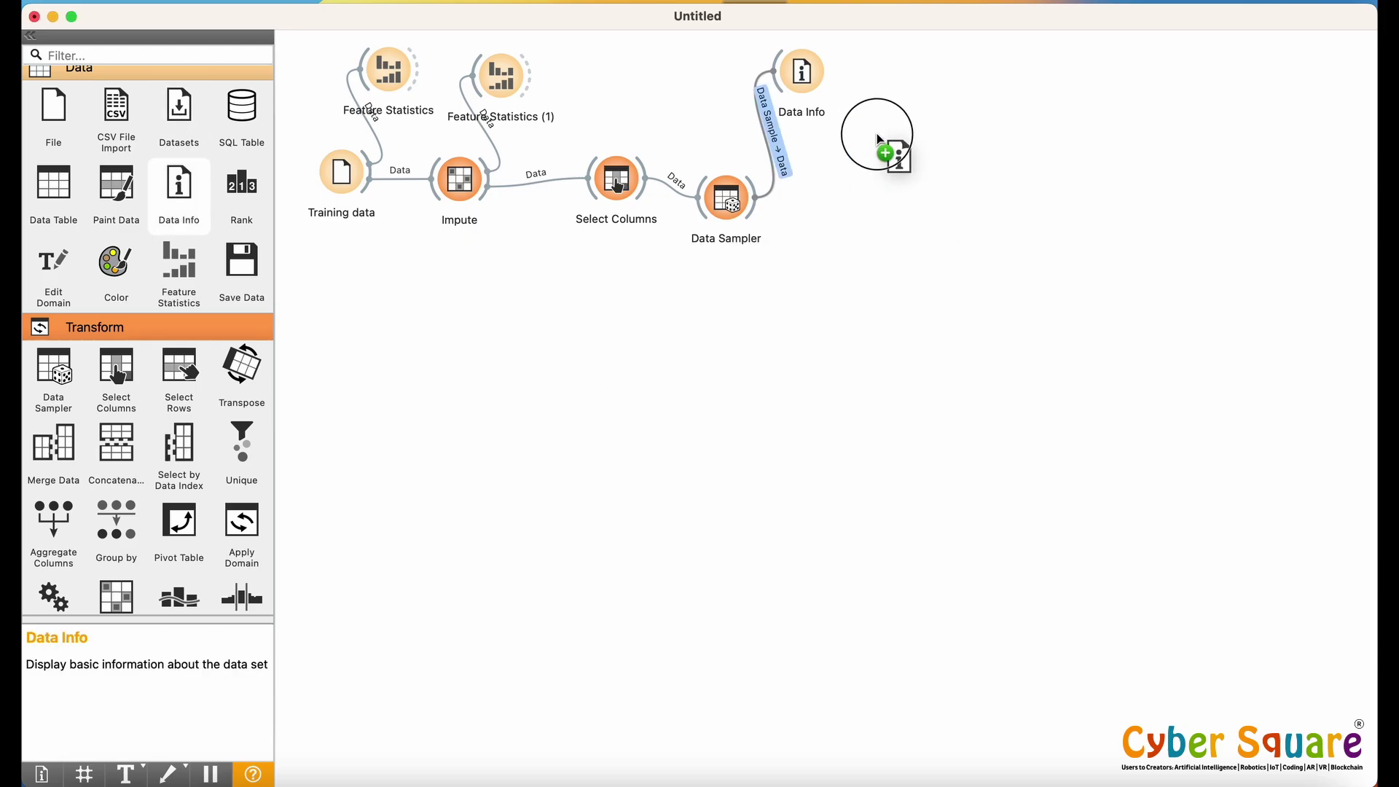
Step: Link Data Info (1) to Data Sampler's Remaining Data instead of Data Sample
{"action": "left_click_drag", "start_coordinate": [877, 138], "coordinate": [857, 100]}
{"action": "left_click_drag", "start_coordinate": [757, 193], "coordinate": [912, 108]}
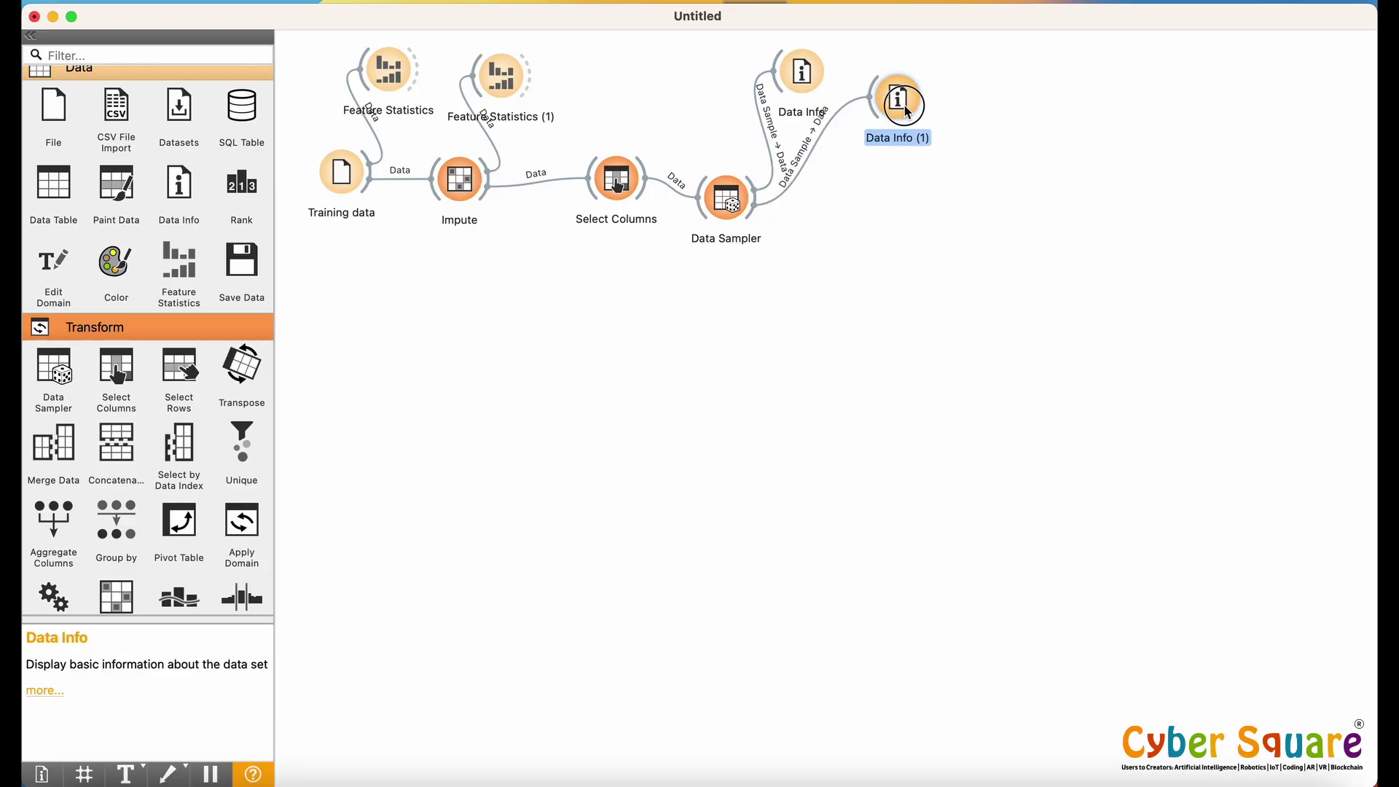
{"action": "double_click", "coordinate": [807, 168]}
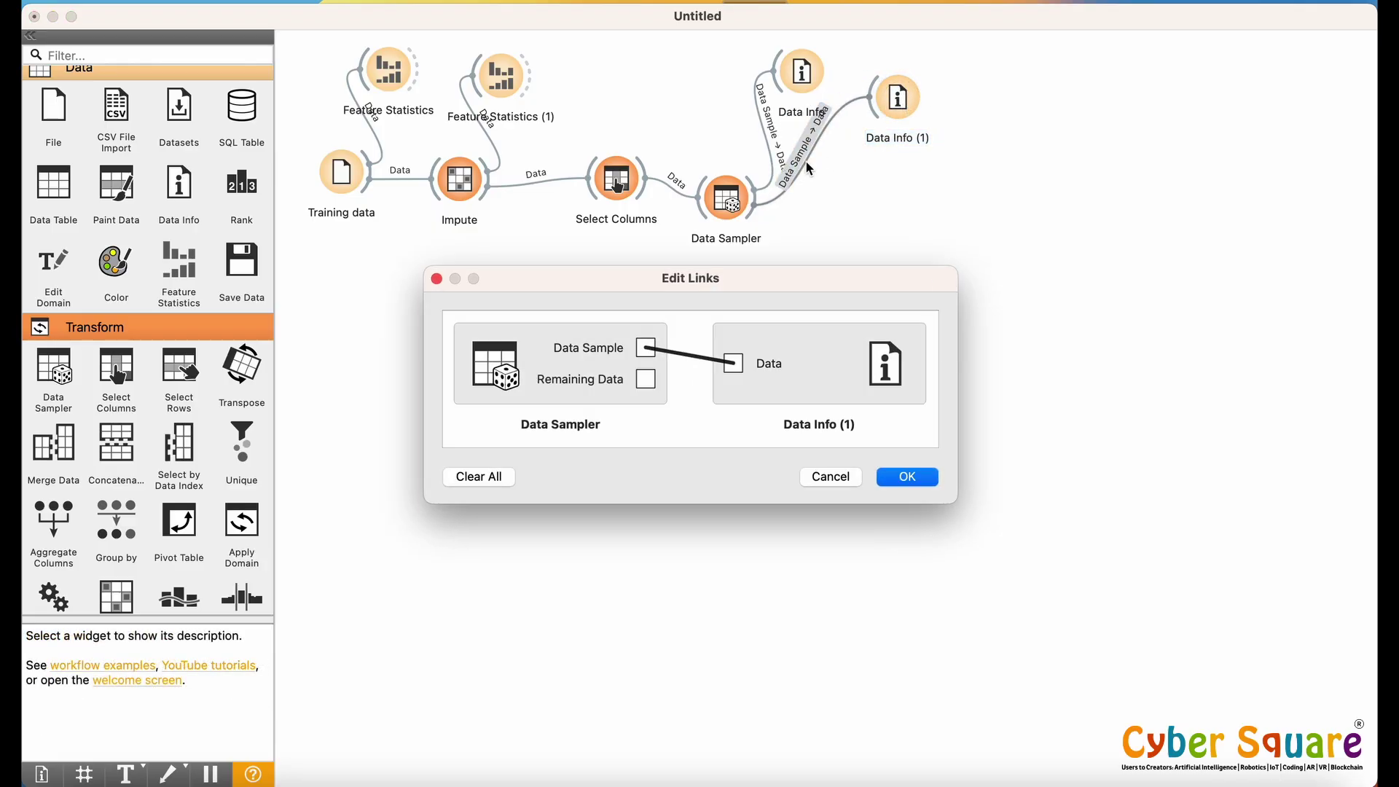
{"action": "left_click", "coordinate": [690, 359]}
{"action": "left_click_drag", "start_coordinate": [646, 378], "coordinate": [734, 368]}
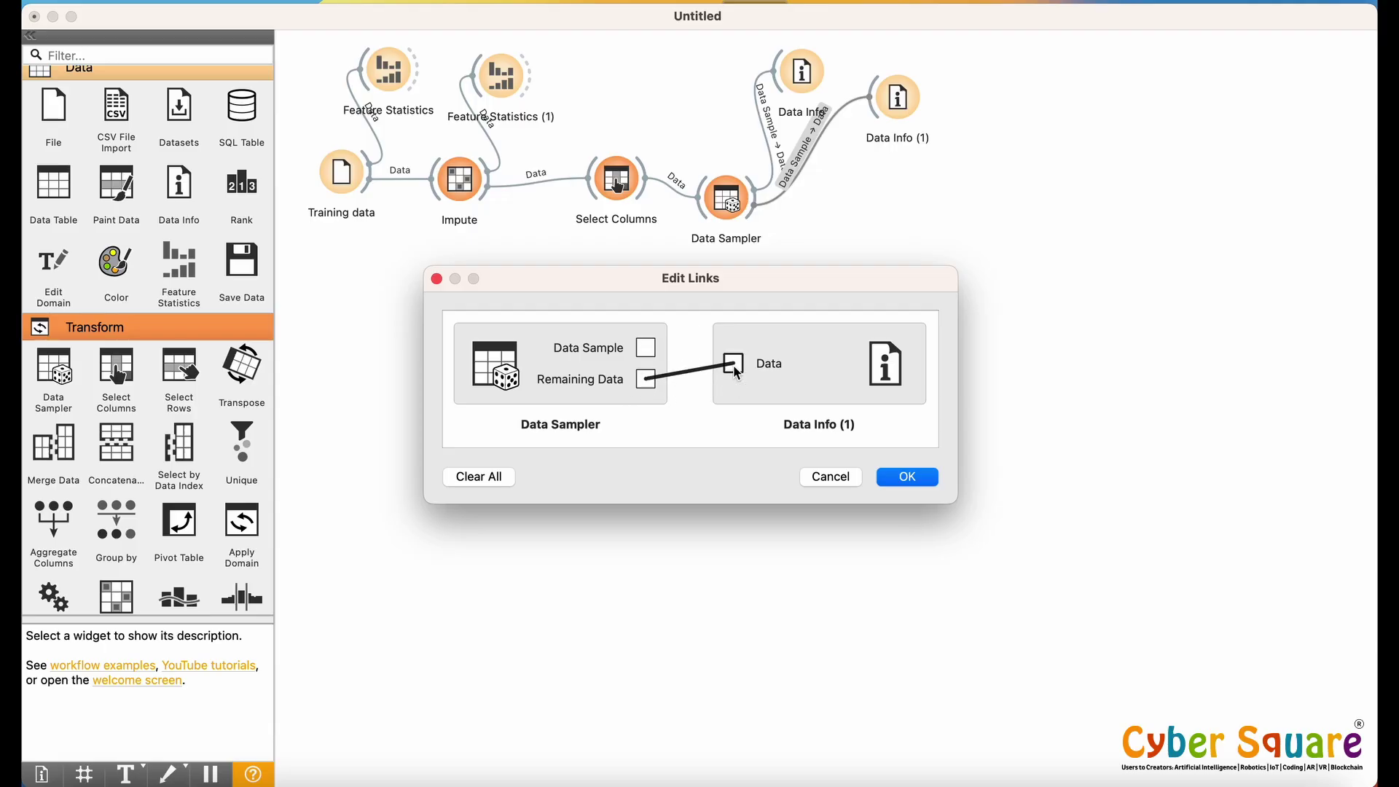
Step: Place and line up Tree, Random Forest and Logistic Regression learners on the canvas
{"action": "left_click", "coordinate": [907, 477]}
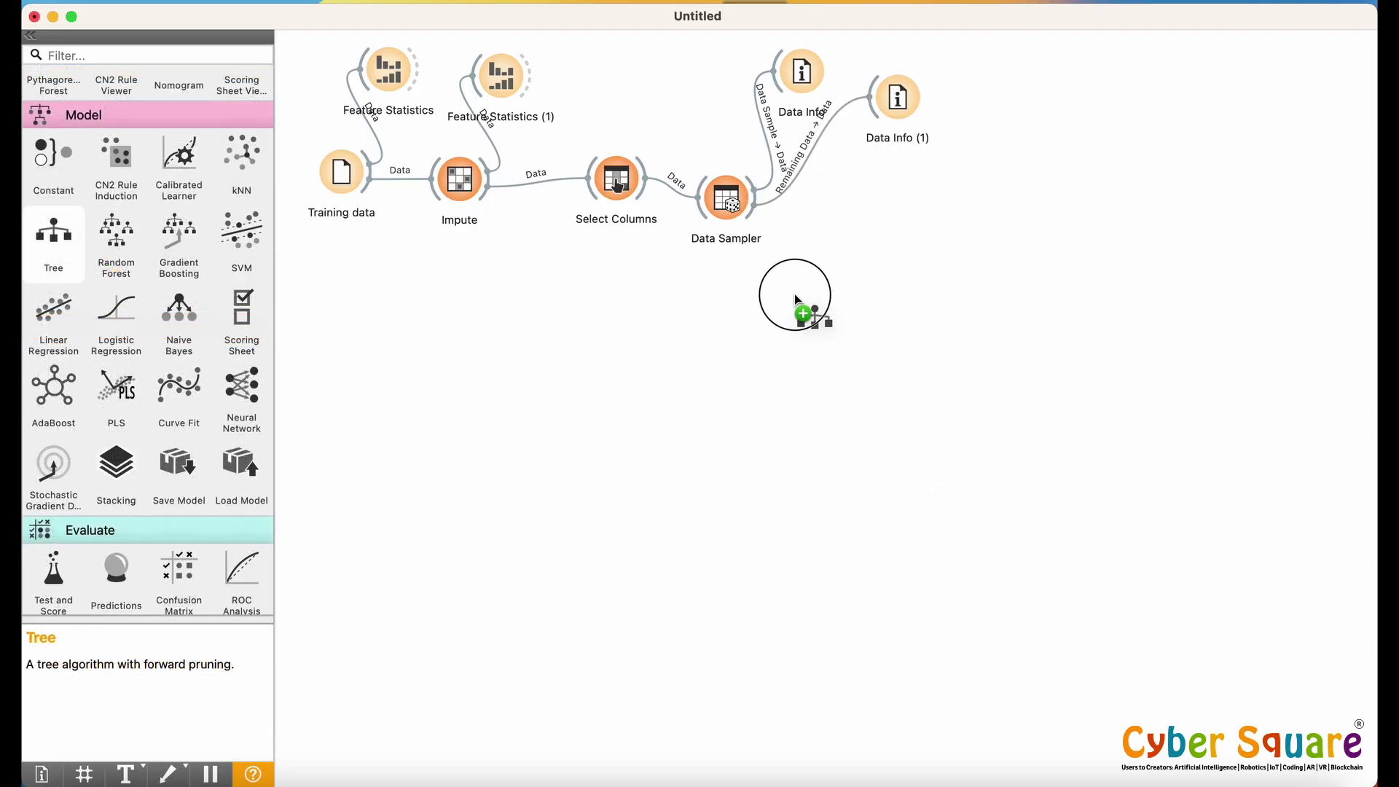
{"action": "left_click_drag", "start_coordinate": [797, 296], "coordinate": [806, 297]}
{"action": "left_click_drag", "start_coordinate": [116, 240], "coordinate": [812, 391]}
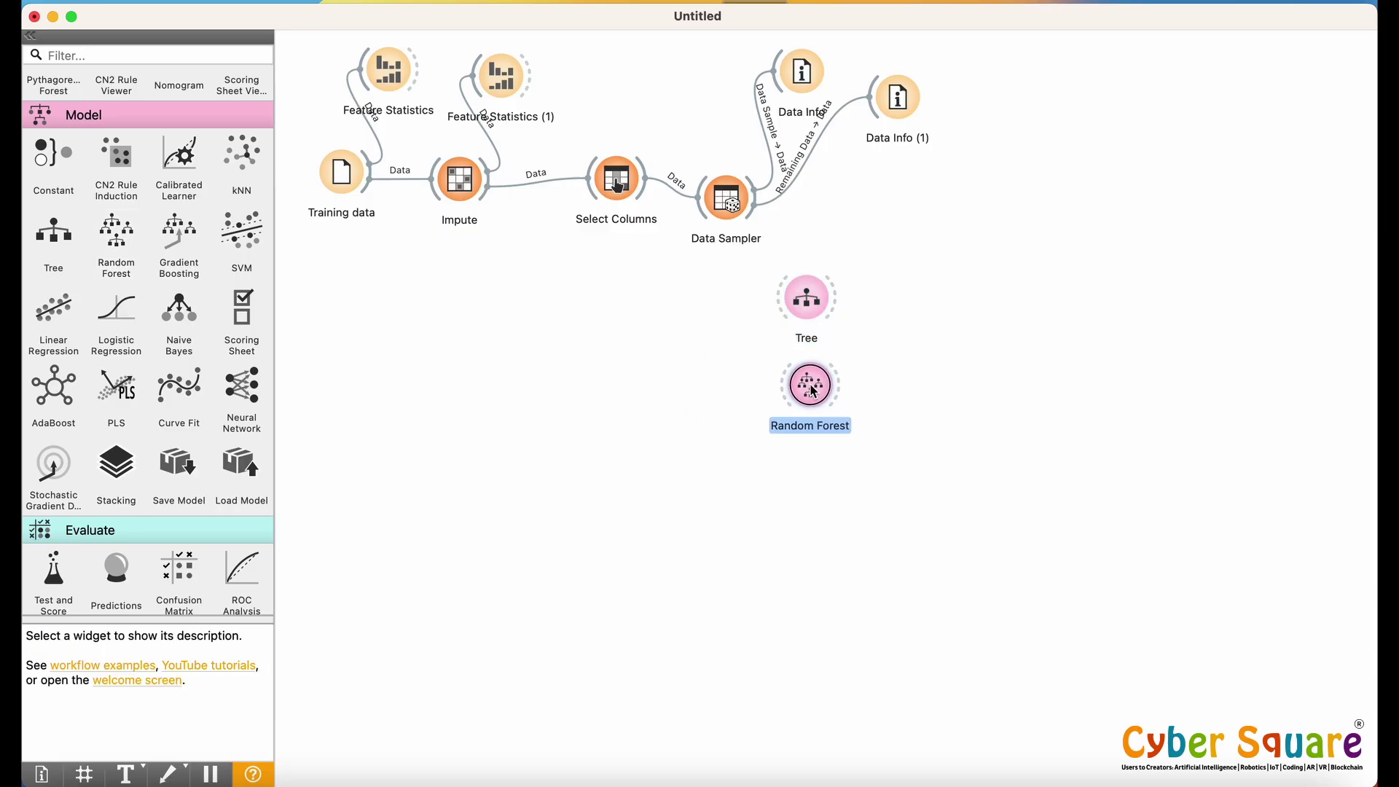
{"action": "left_click", "coordinate": [134, 332]}
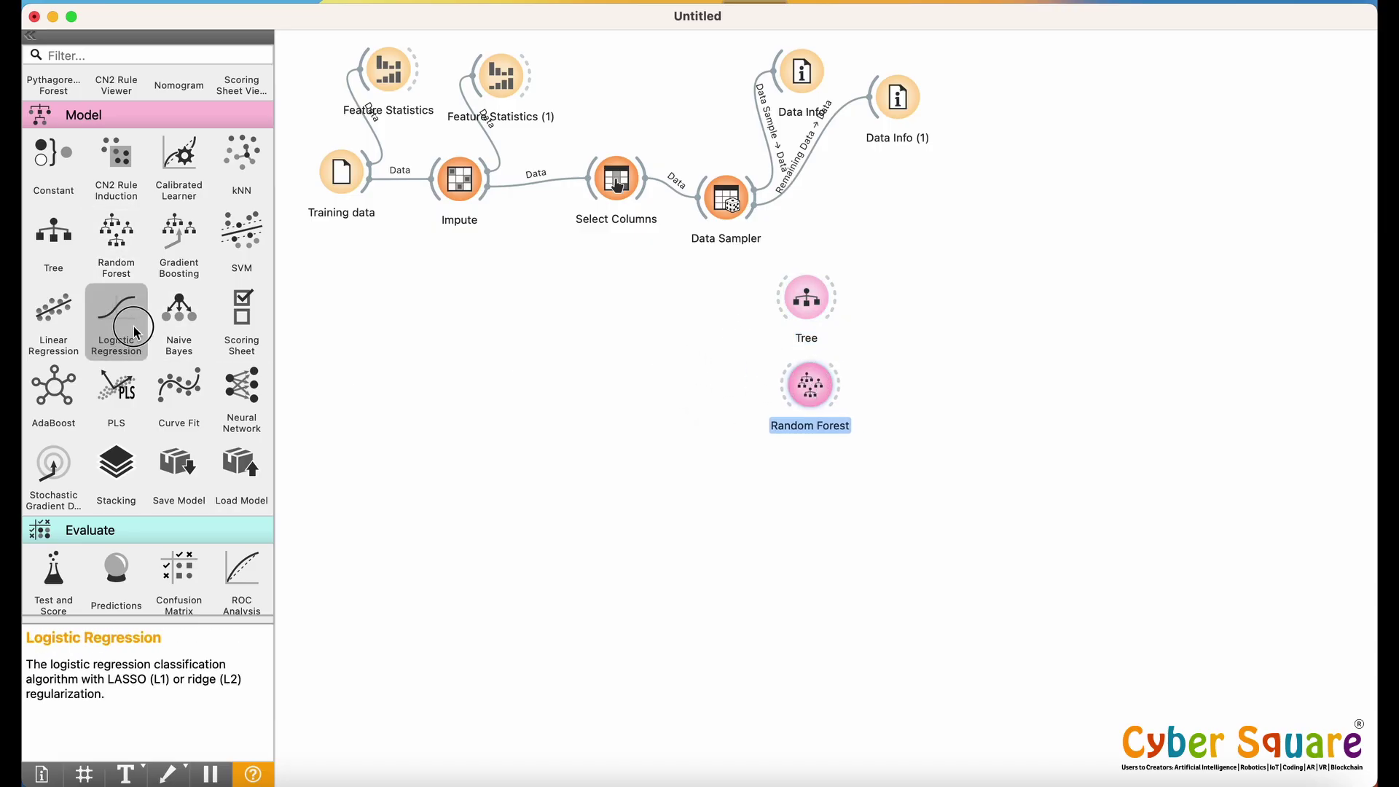
{"action": "left_click_drag", "start_coordinate": [134, 332], "coordinate": [804, 459]}
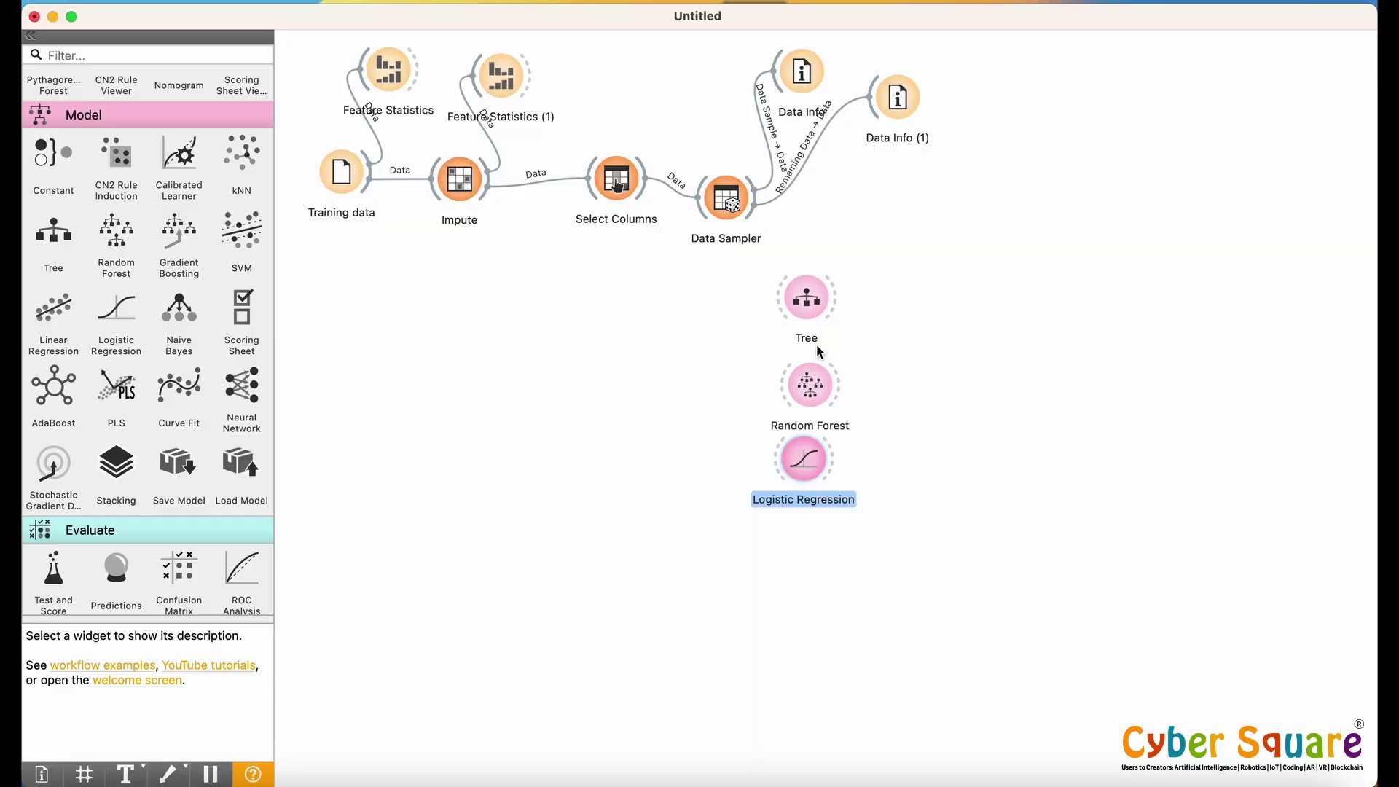
{"action": "left_click_drag", "start_coordinate": [809, 298], "coordinate": [878, 313]}
{"action": "left_click_drag", "start_coordinate": [820, 386], "coordinate": [901, 396]}
{"action": "left_click_drag", "start_coordinate": [817, 460], "coordinate": [895, 496]}
Step: Feed Data Sampler's sample into all three learners and place a Test and Score widget
{"action": "left_click_drag", "start_coordinate": [756, 197], "coordinate": [845, 328]}
{"action": "left_click_drag", "start_coordinate": [757, 197], "coordinate": [866, 412]}
{"action": "left_click_drag", "start_coordinate": [755, 218], "coordinate": [859, 498]}
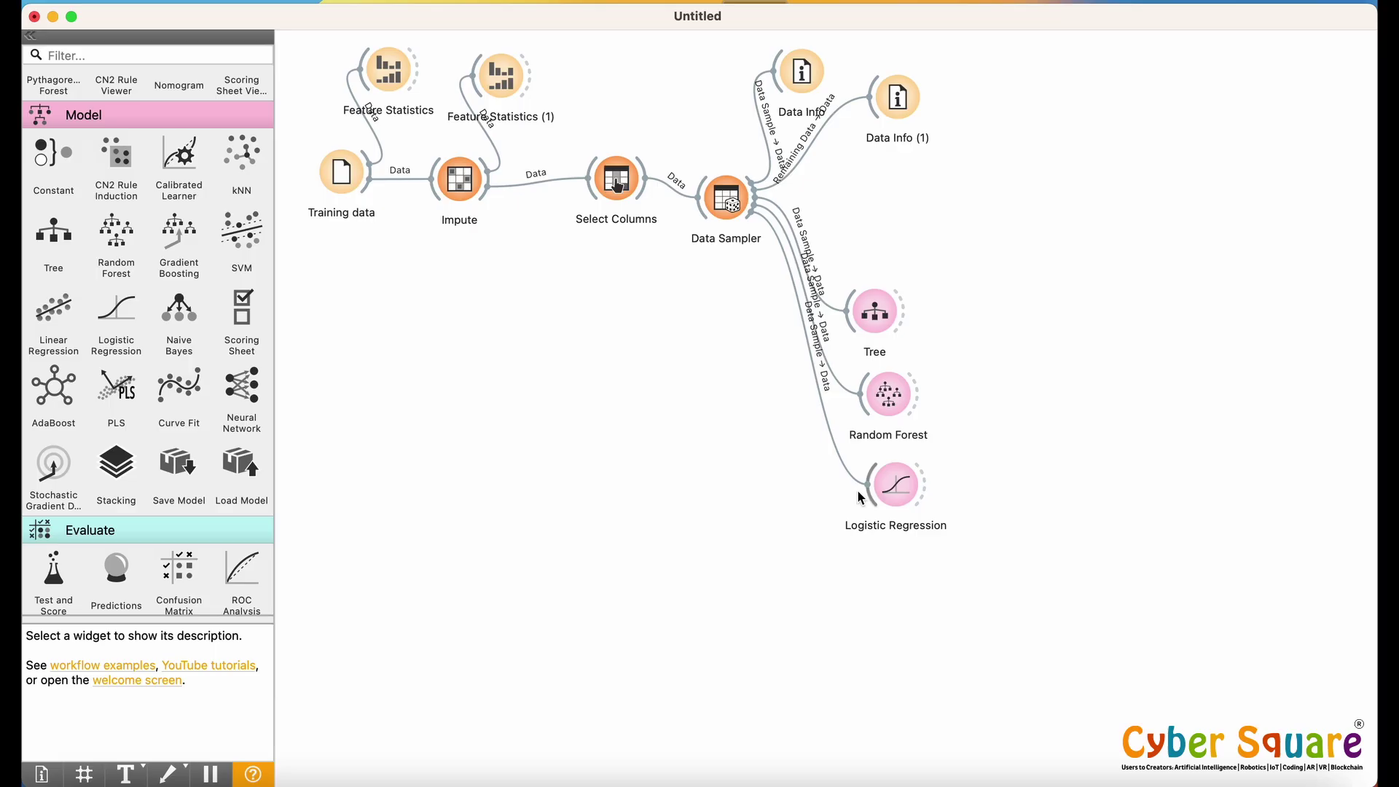
{"action": "scroll", "coordinate": [138, 328], "scroll_direction": "down", "scroll_amount": 5}
{"action": "left_click_drag", "start_coordinate": [53, 280], "coordinate": [1079, 211]}
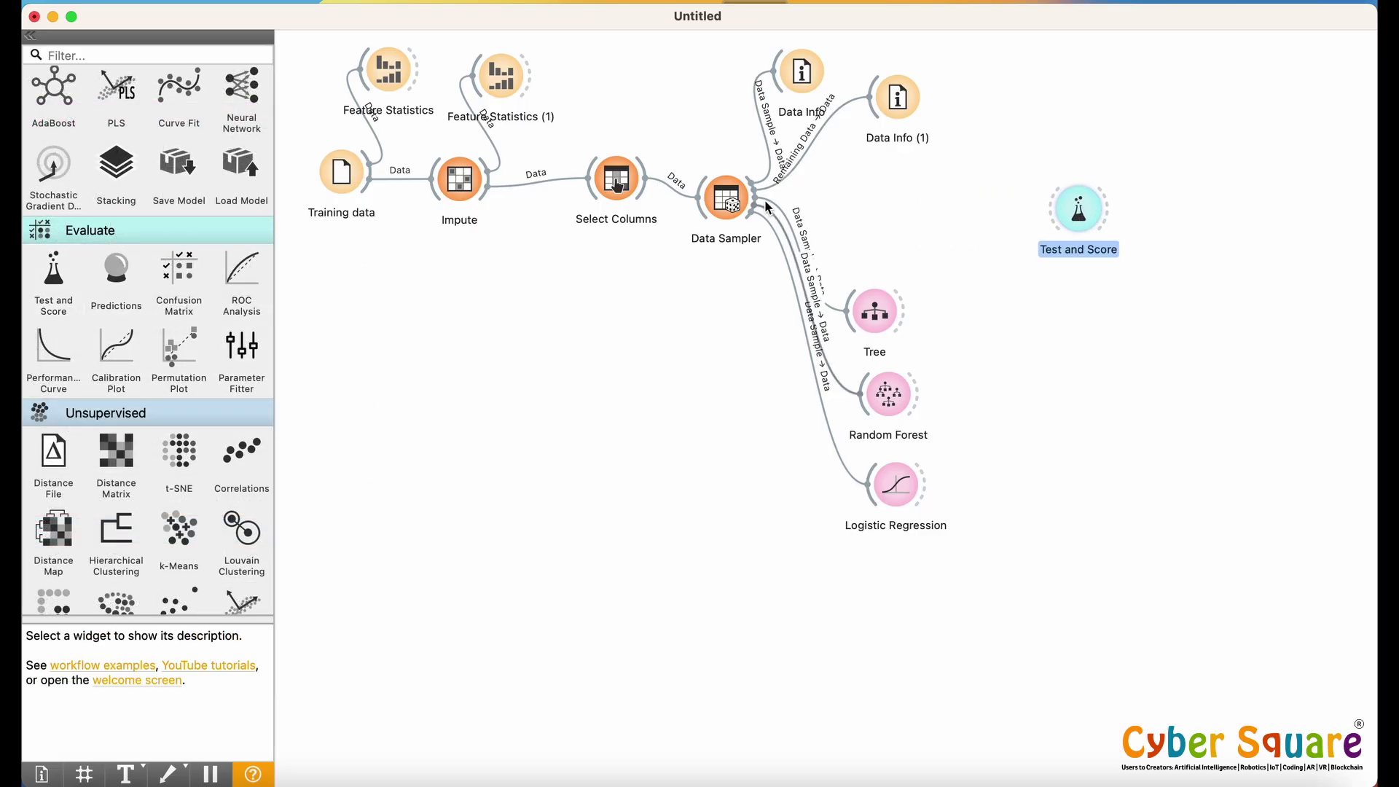
Step: Send the sampled data to Test and Score, with Remaining Data as its Test Data
{"action": "left_click_drag", "start_coordinate": [762, 203], "coordinate": [1047, 208]}
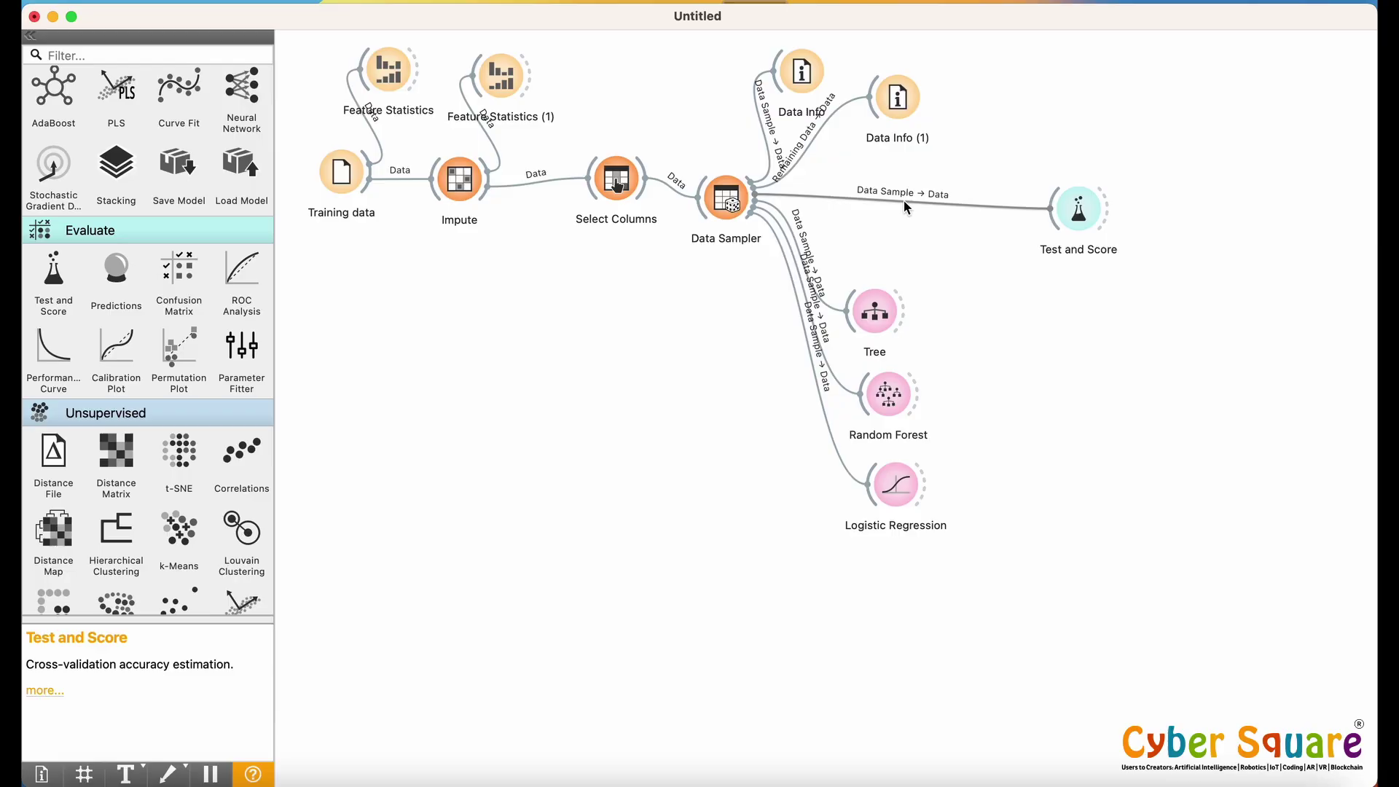
{"action": "double_click", "coordinate": [904, 202]}
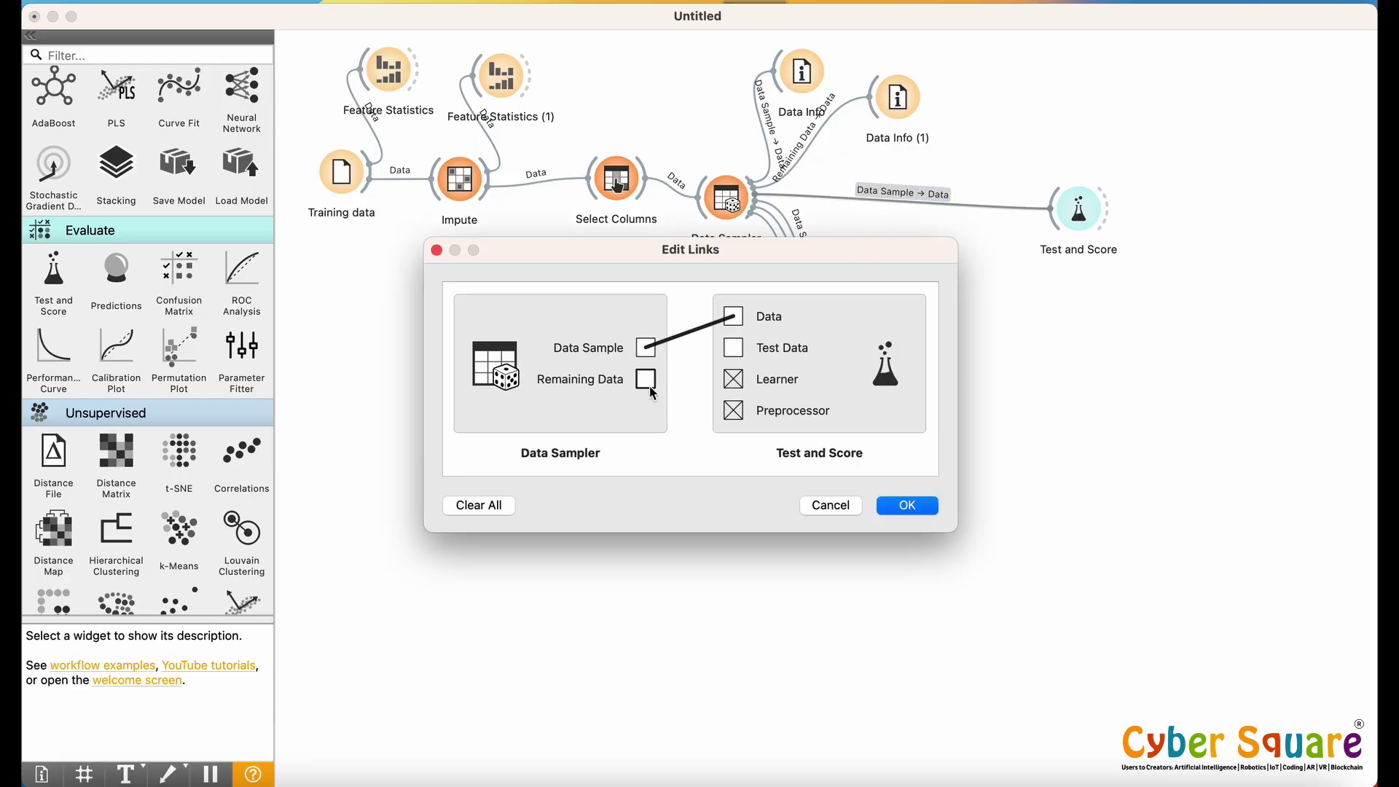
{"action": "left_click_drag", "start_coordinate": [646, 379], "coordinate": [742, 357]}
{"action": "left_click", "coordinate": [906, 506]}
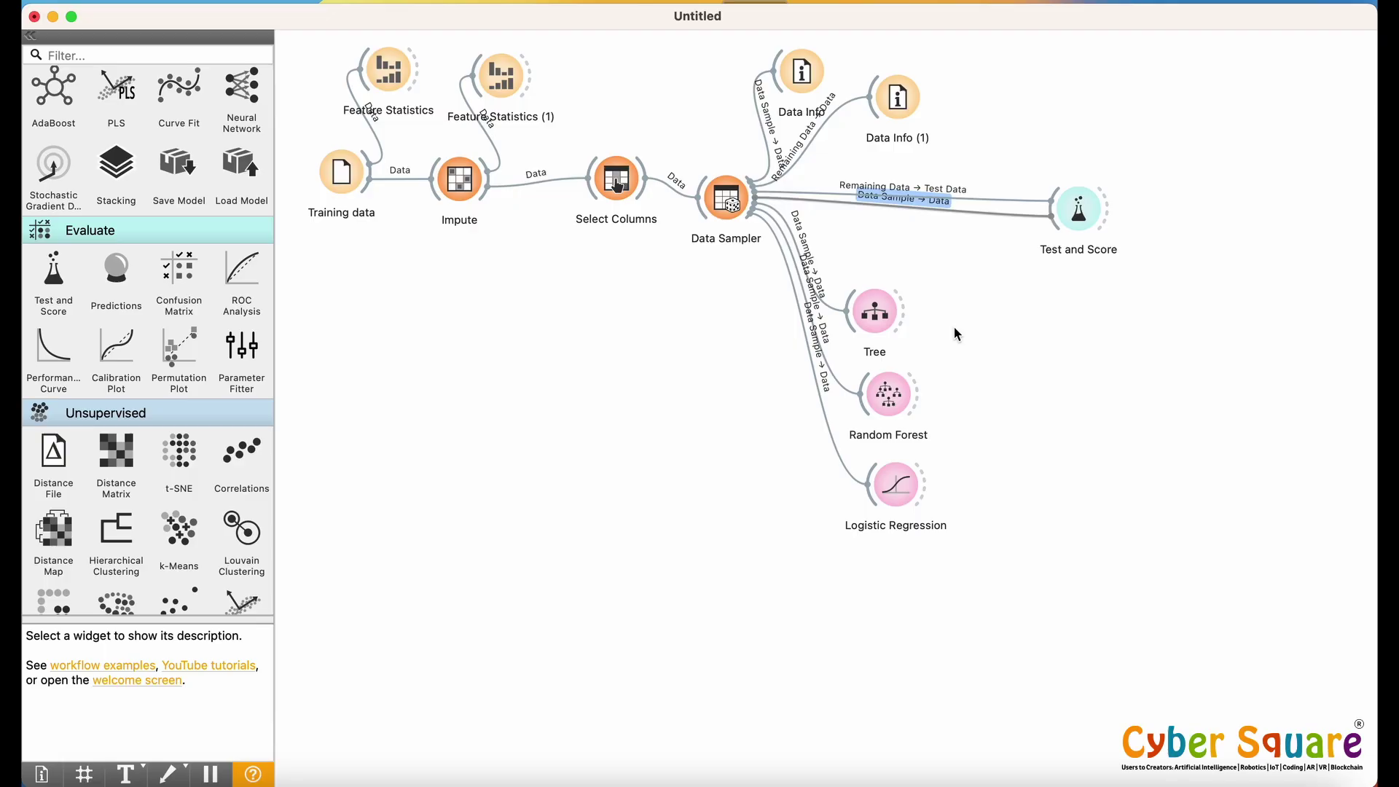
Step: Connect Tree, Random Forest and Logistic Regression as learners to Test and Score
{"action": "left_click_drag", "start_coordinate": [906, 312], "coordinate": [1055, 213]}
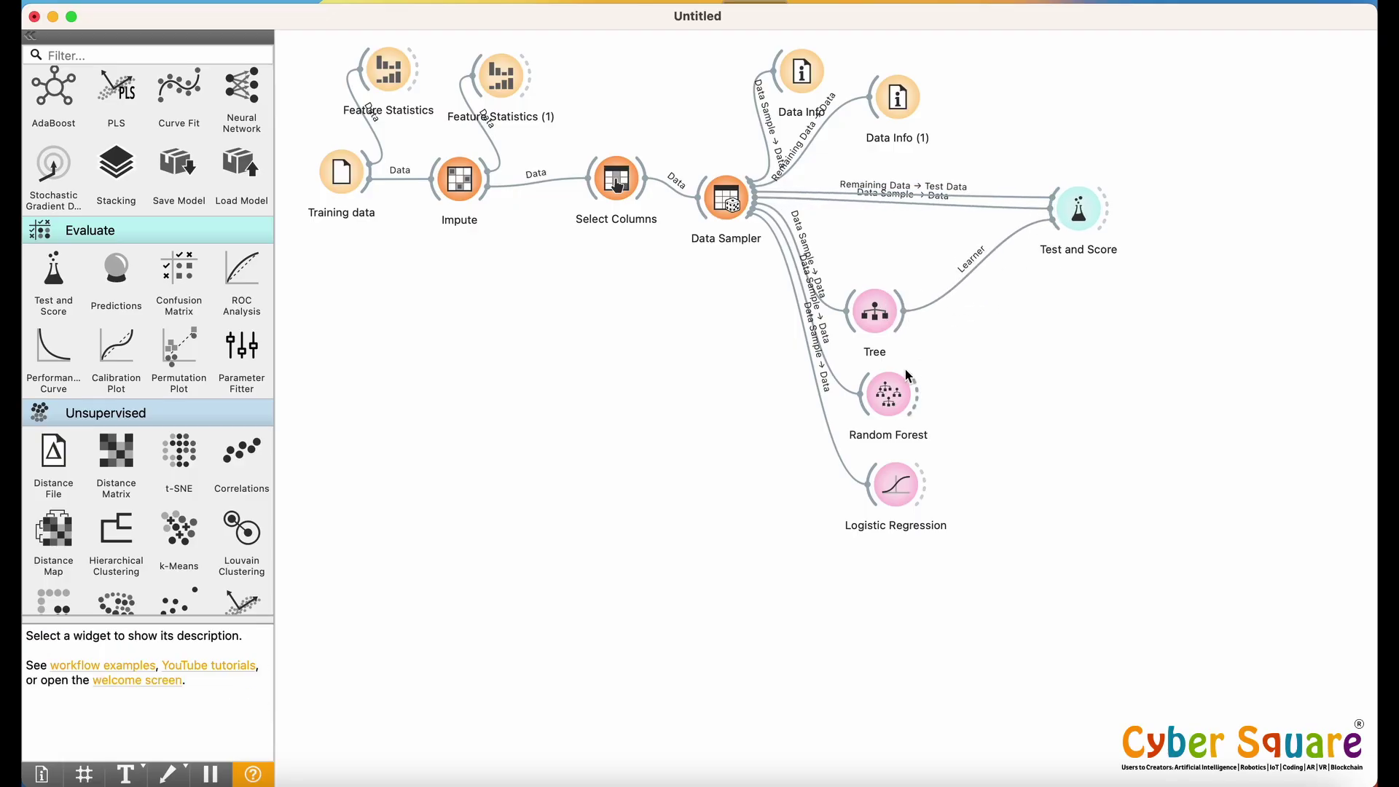
{"action": "left_click_drag", "start_coordinate": [926, 401], "coordinate": [1071, 213]}
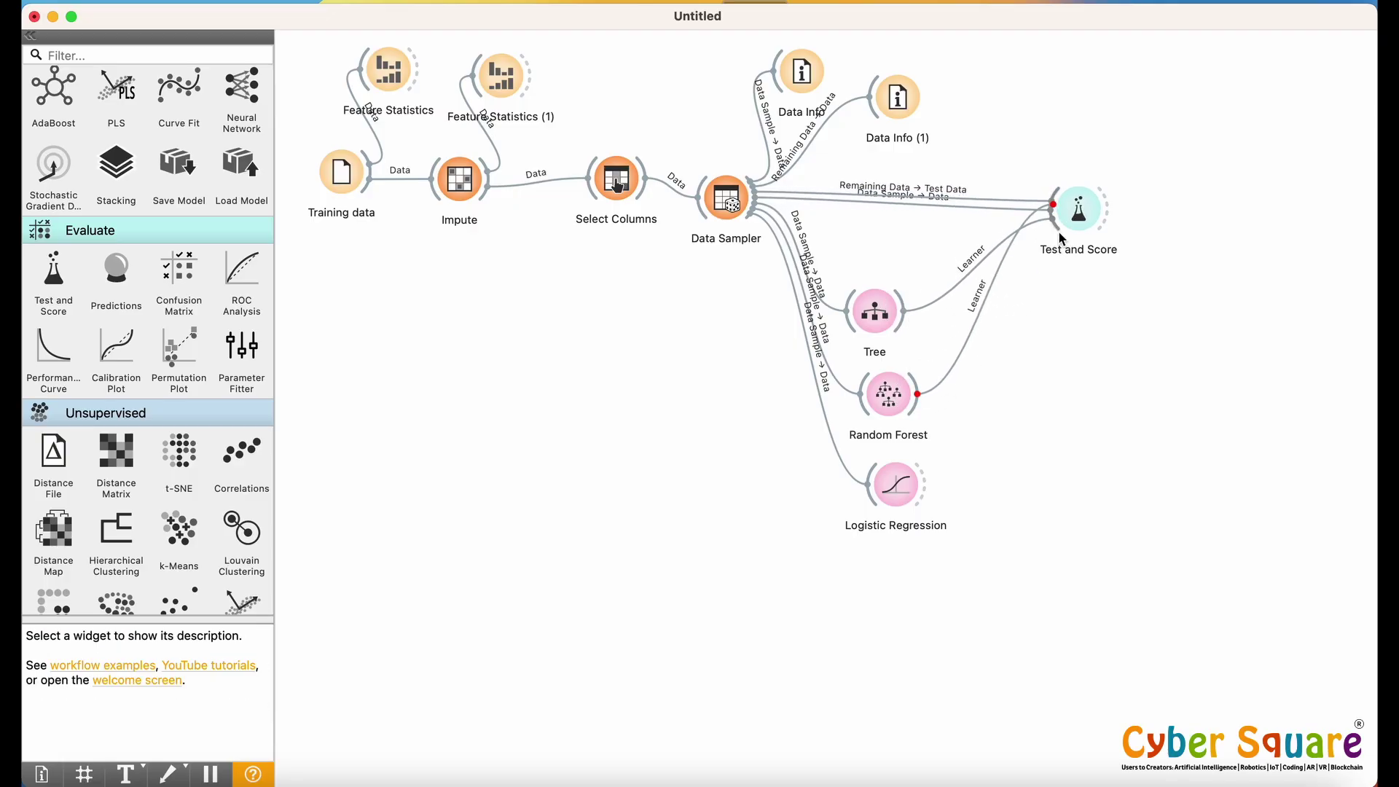
{"action": "left_click_drag", "start_coordinate": [924, 484], "coordinate": [1081, 208]}
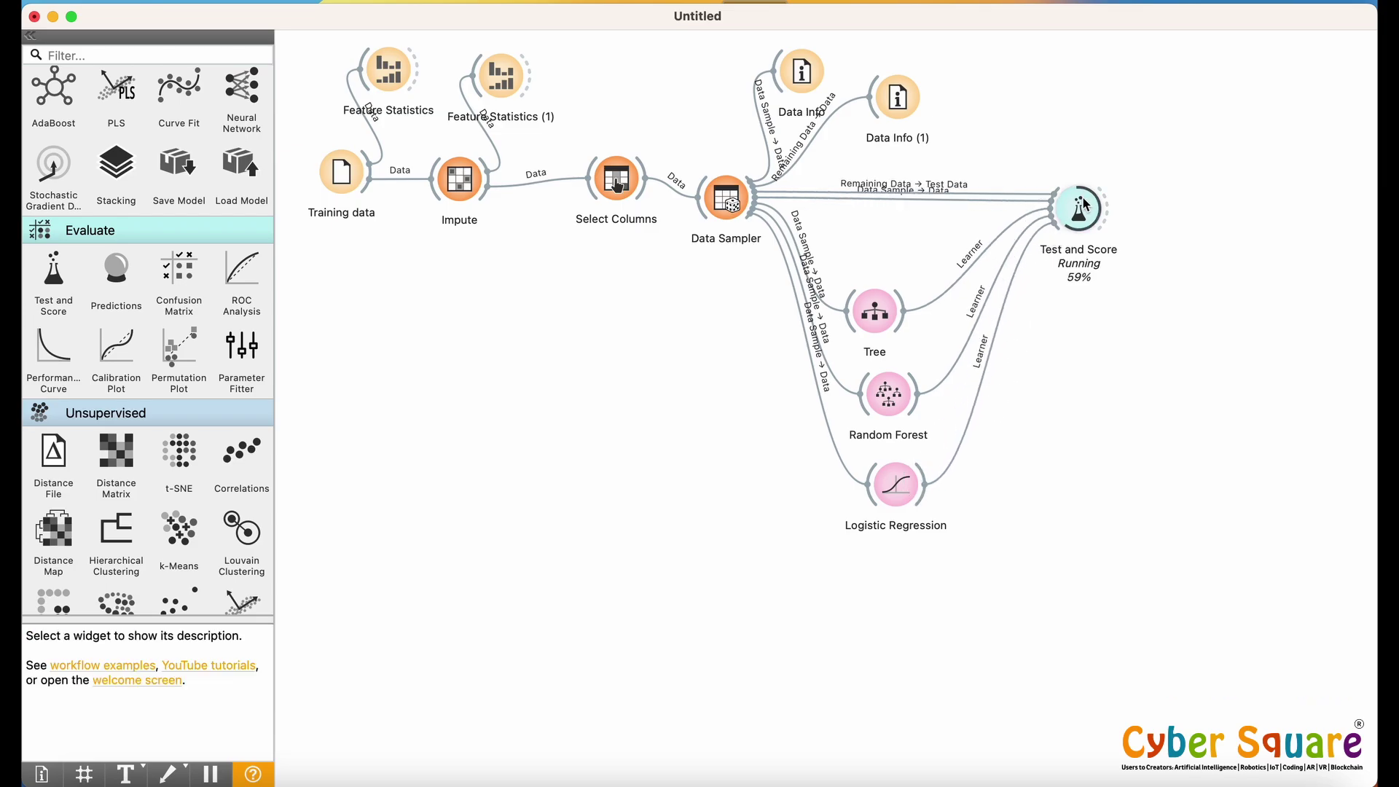
Step: Compare the Logistic Regression, Random Forest and Tree scores, then place a second File widget
{"action": "double_click", "coordinate": [1082, 209]}
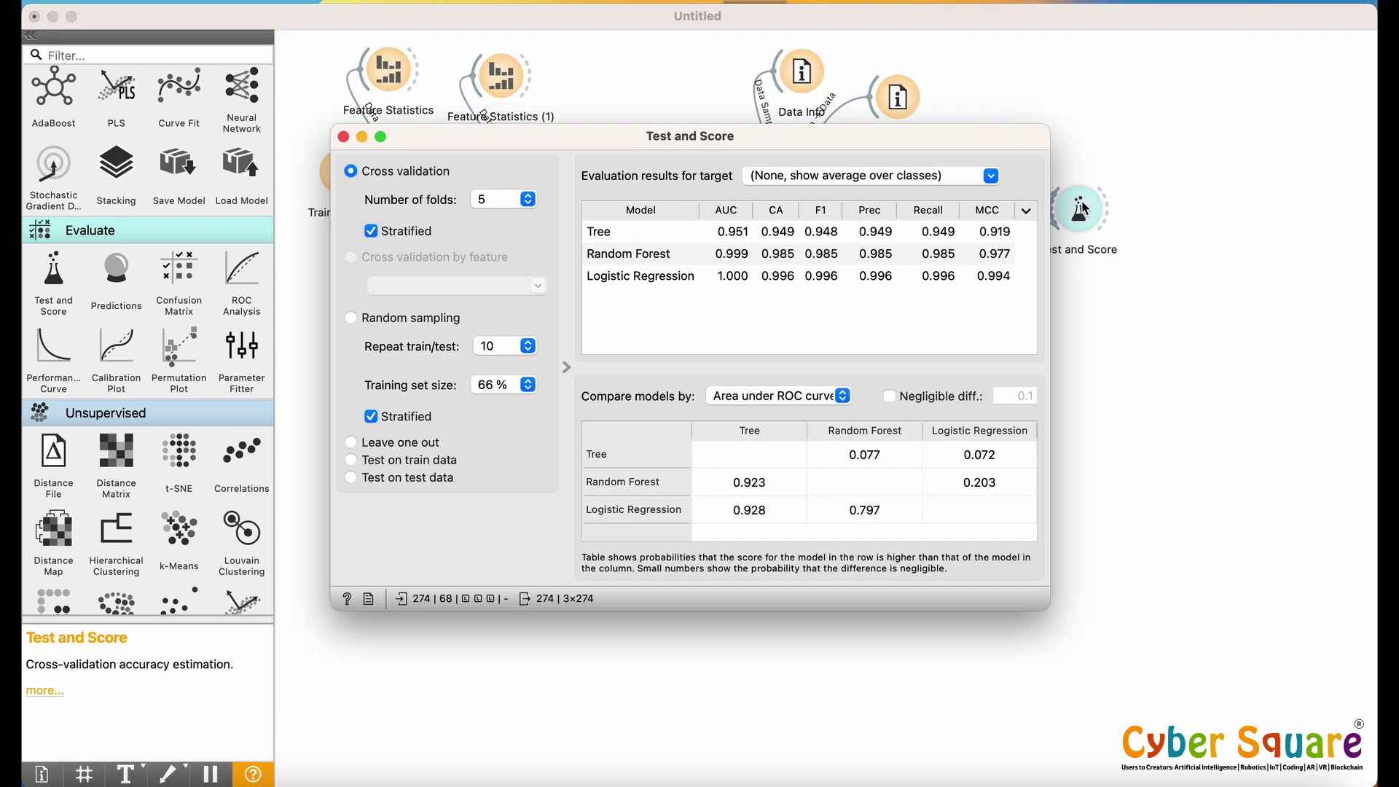
{"action": "left_click", "coordinate": [751, 281]}
{"action": "left_click", "coordinate": [747, 253]}
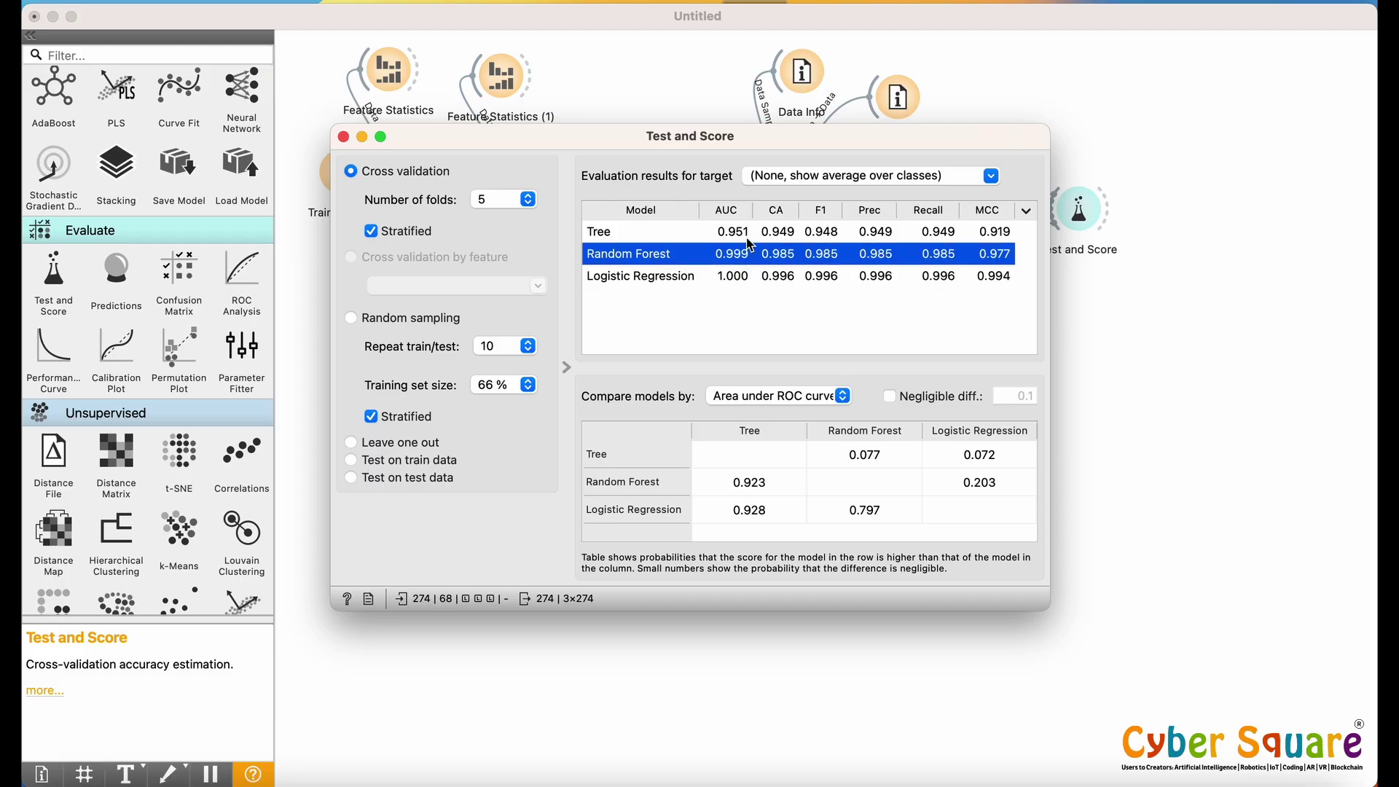
{"action": "left_click", "coordinate": [749, 232]}
{"action": "left_click_drag", "start_coordinate": [311, 512], "coordinate": [346, 602]}
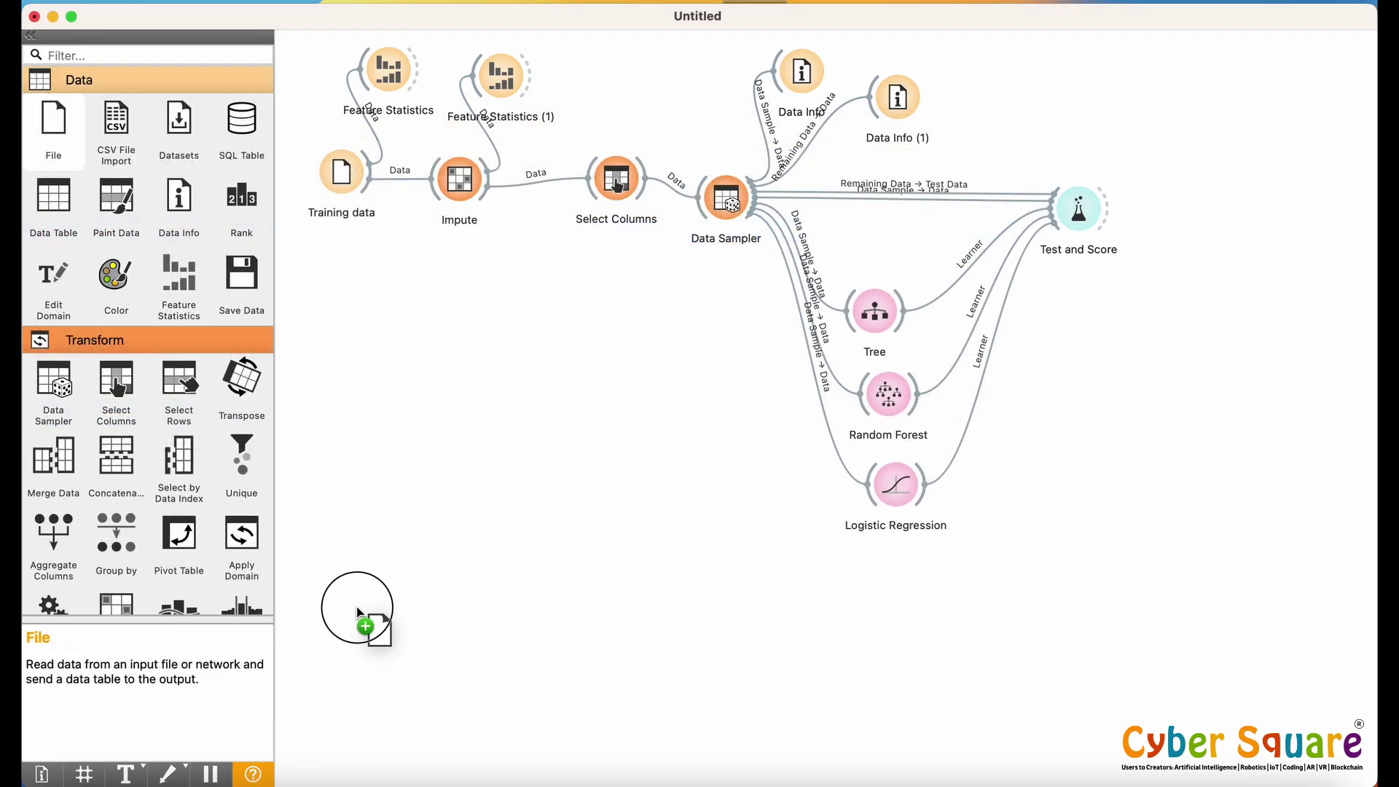
Step: Rename the new File node to 'Test data'
{"action": "left_click", "coordinate": [343, 640]}
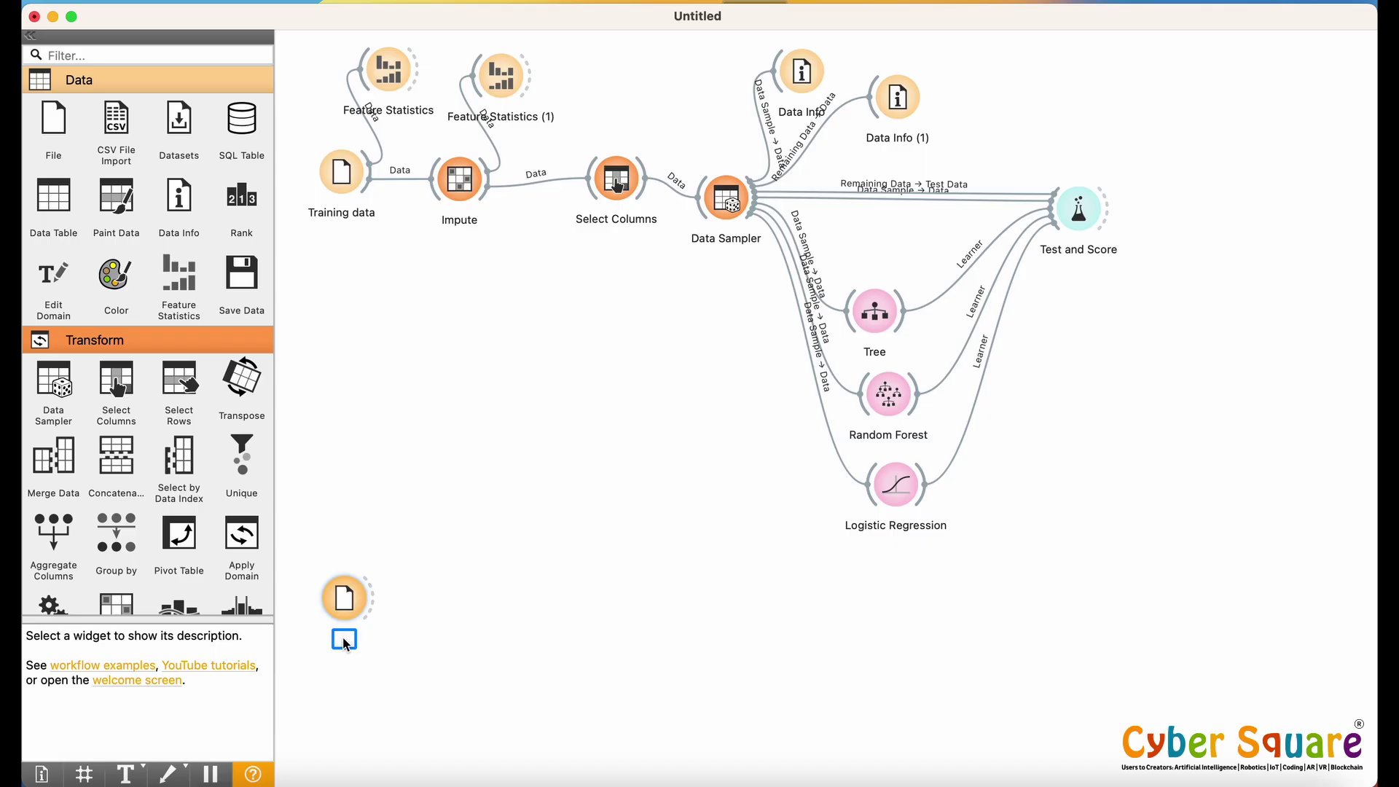
{"action": "type", "text": "Test data"}
{"action": "key", "text": "Return"}
Step: Add a Predictions widget fed by Logistic Regression, Test data and Tree, and view its table
{"action": "scroll", "coordinate": [146, 365], "scroll_direction": "down", "scroll_amount": 10}
{"action": "left_click_drag", "start_coordinate": [116, 200], "coordinate": [1075, 619]}
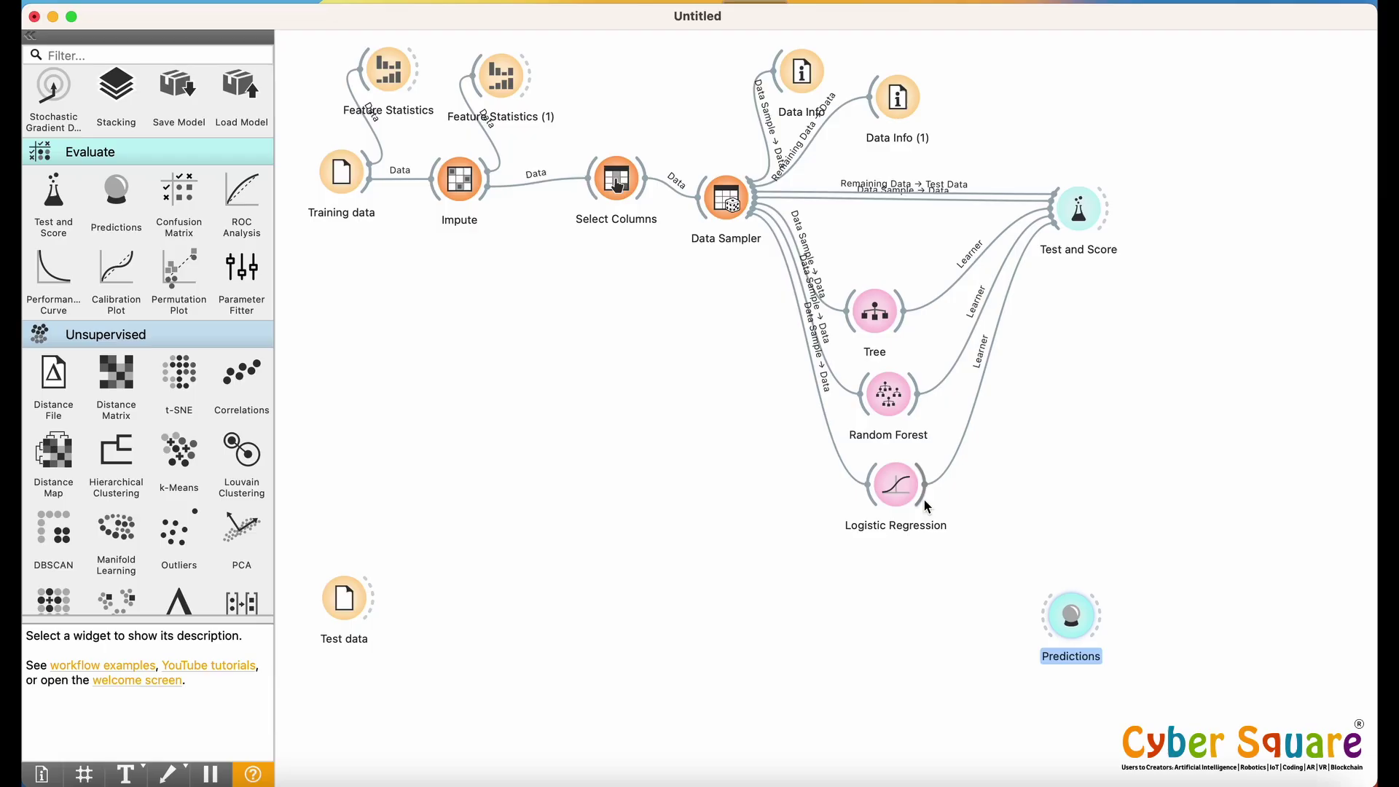
{"action": "left_click_drag", "start_coordinate": [926, 487], "coordinate": [1043, 618]}
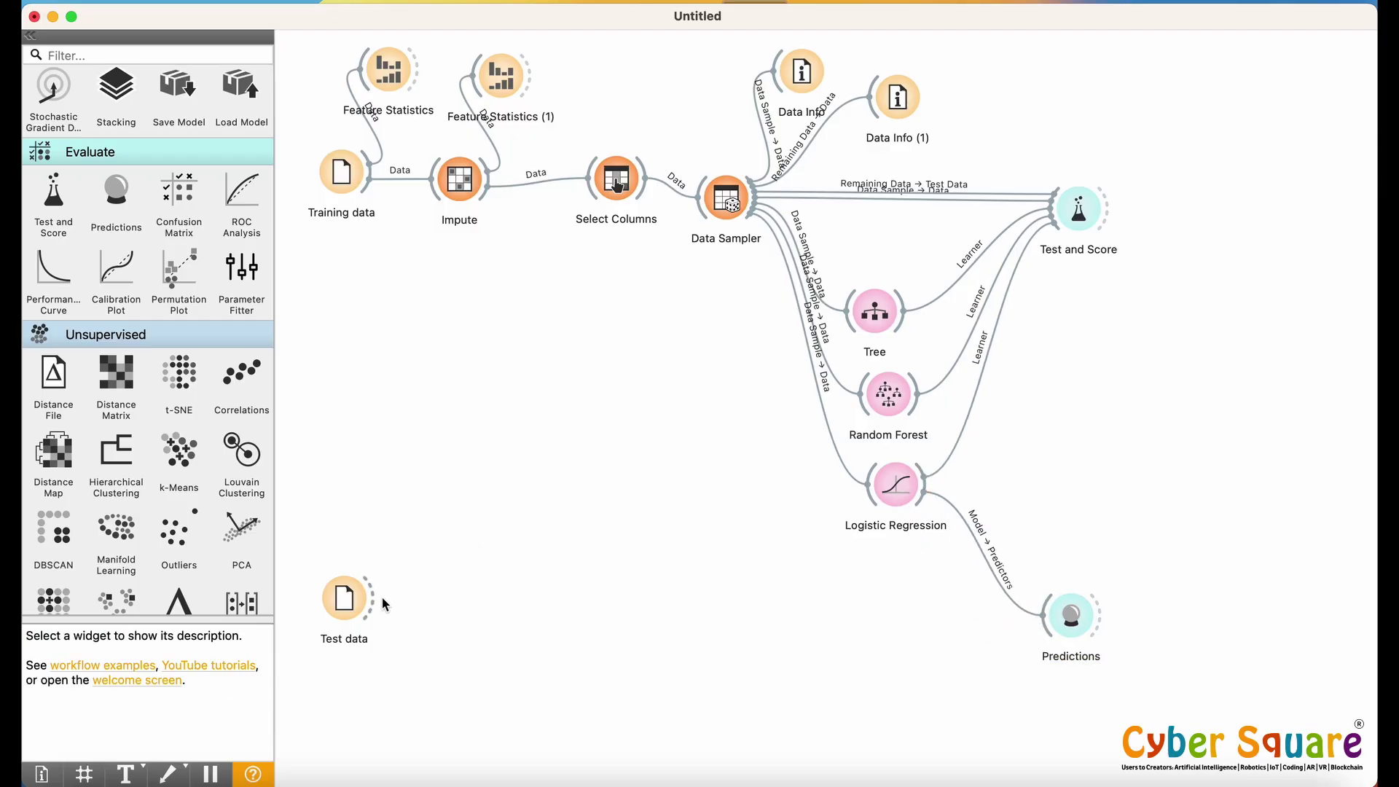
{"action": "left_click_drag", "start_coordinate": [384, 604], "coordinate": [1060, 620]}
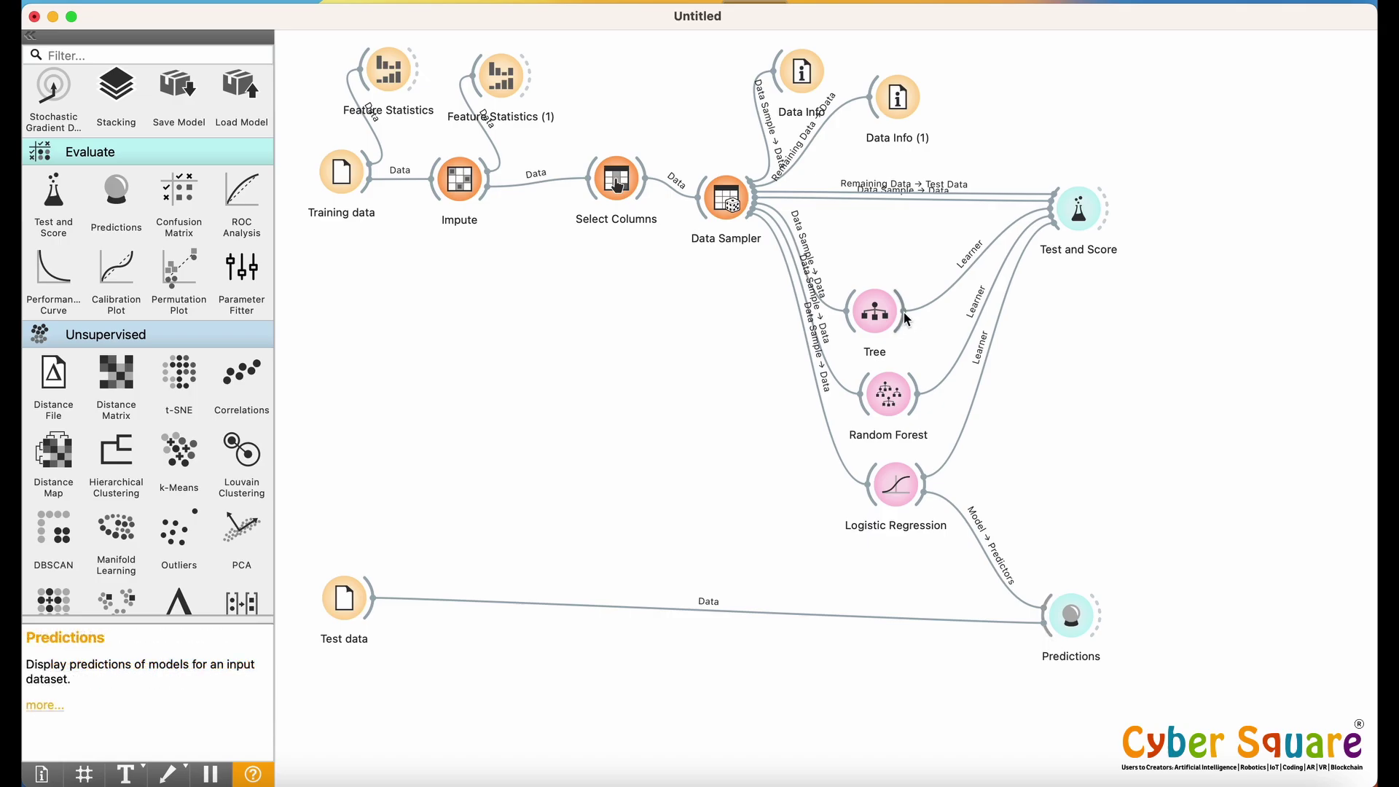
{"action": "left_click_drag", "start_coordinate": [904, 311], "coordinate": [1040, 609]}
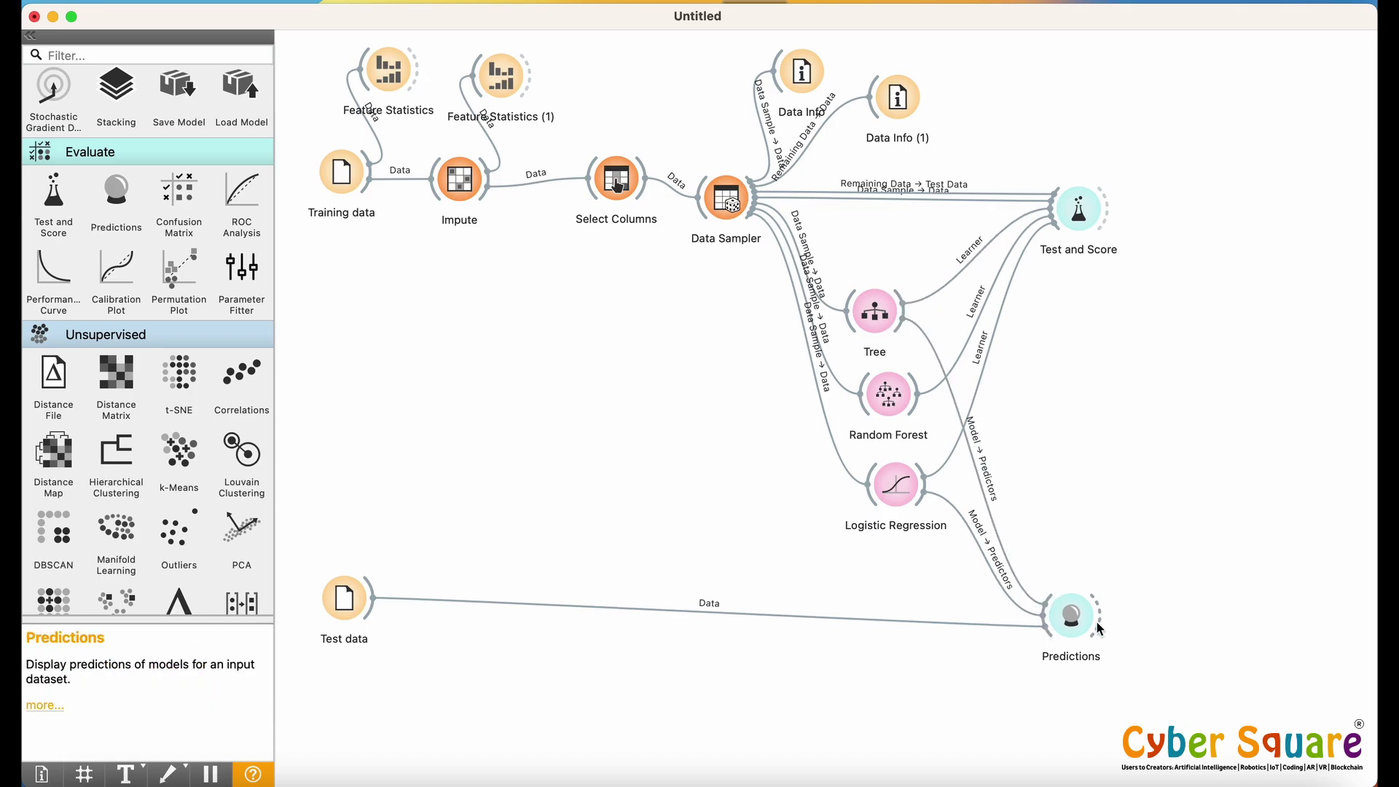
{"action": "double_click", "coordinate": [1071, 615]}
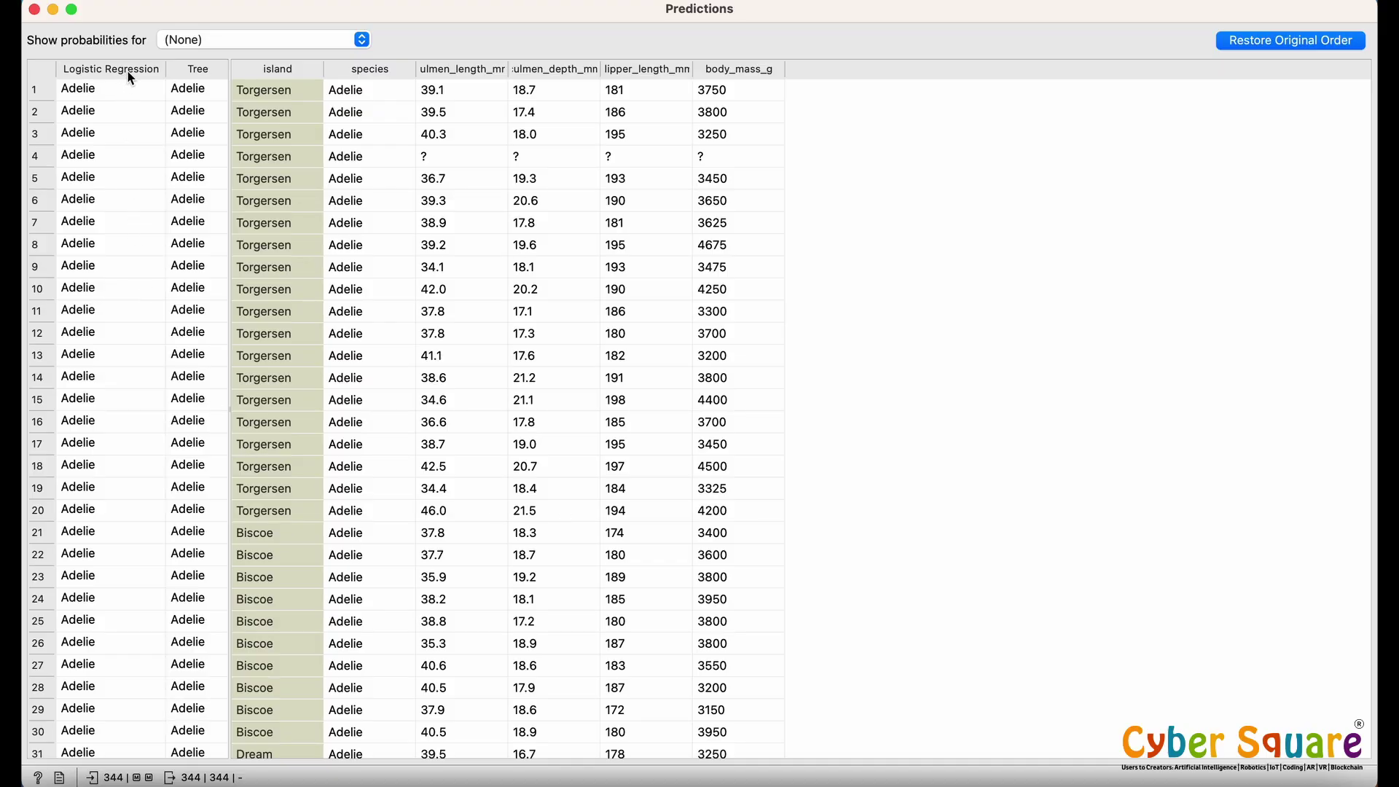
Step: Select rows 44 and 50, where Tree predicts Chinstrap but Logistic Regression gives Adelie
{"action": "scroll", "coordinate": [196, 188], "scroll_direction": "down", "scroll_amount": 12}
{"action": "left_click", "coordinate": [195, 267]}
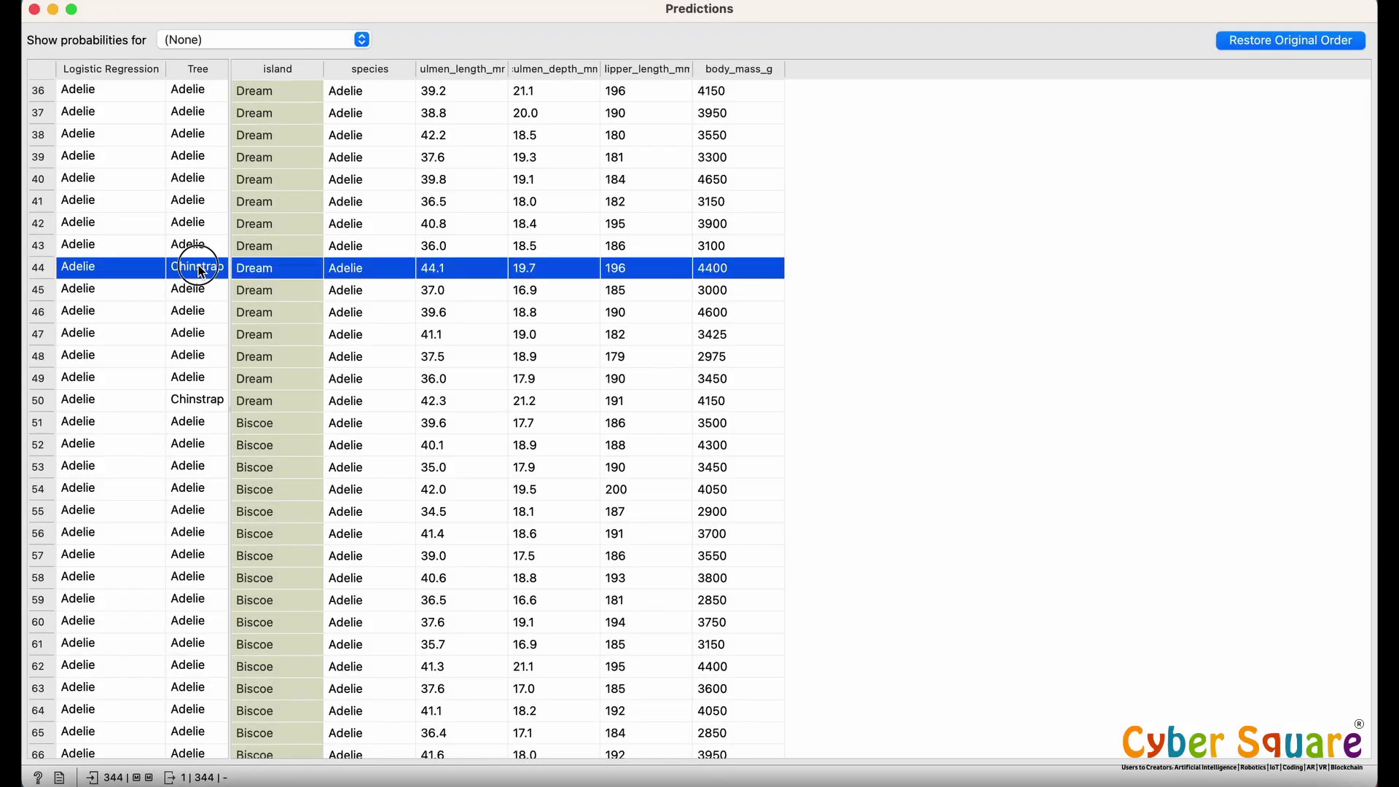
{"action": "left_click", "coordinate": [198, 400]}
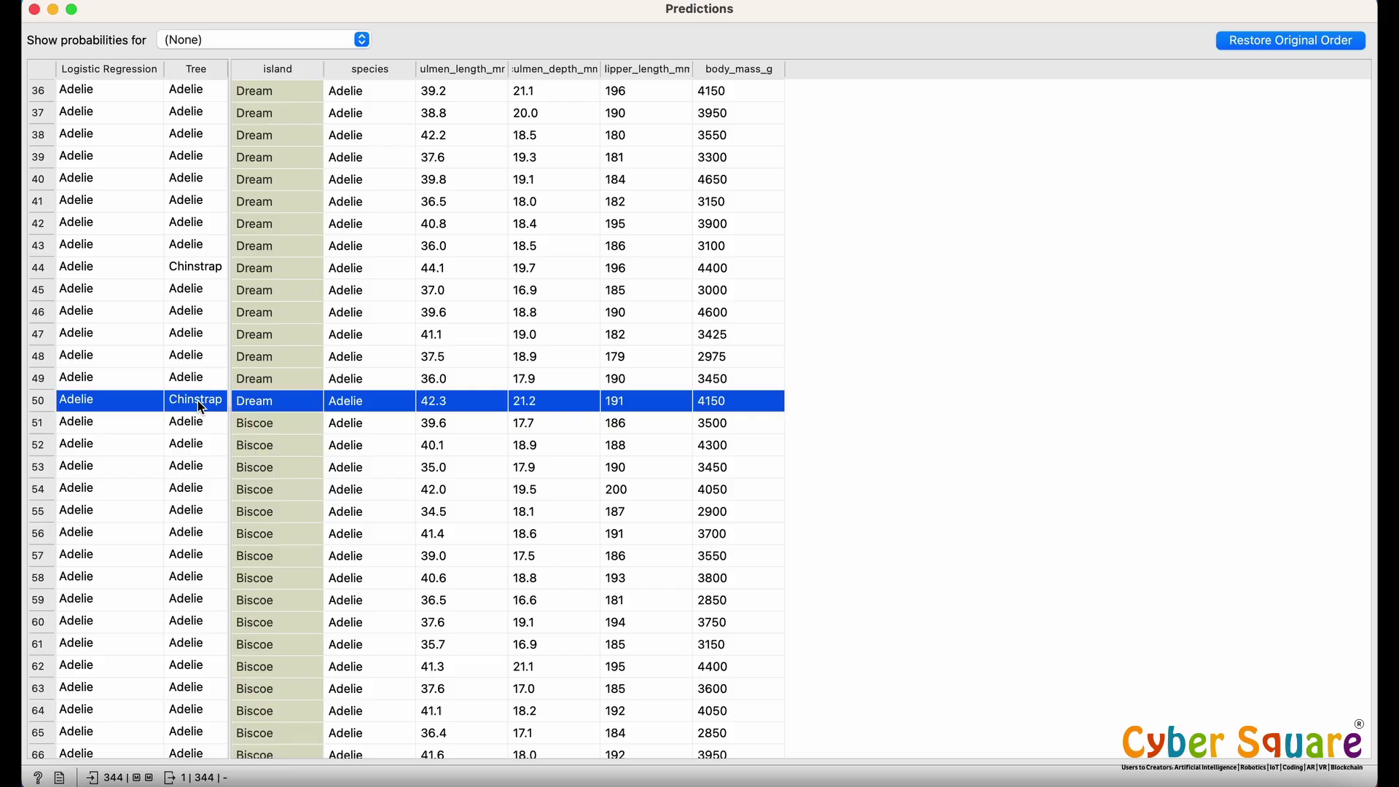
{"action": "left_click", "coordinate": [35, 10]}
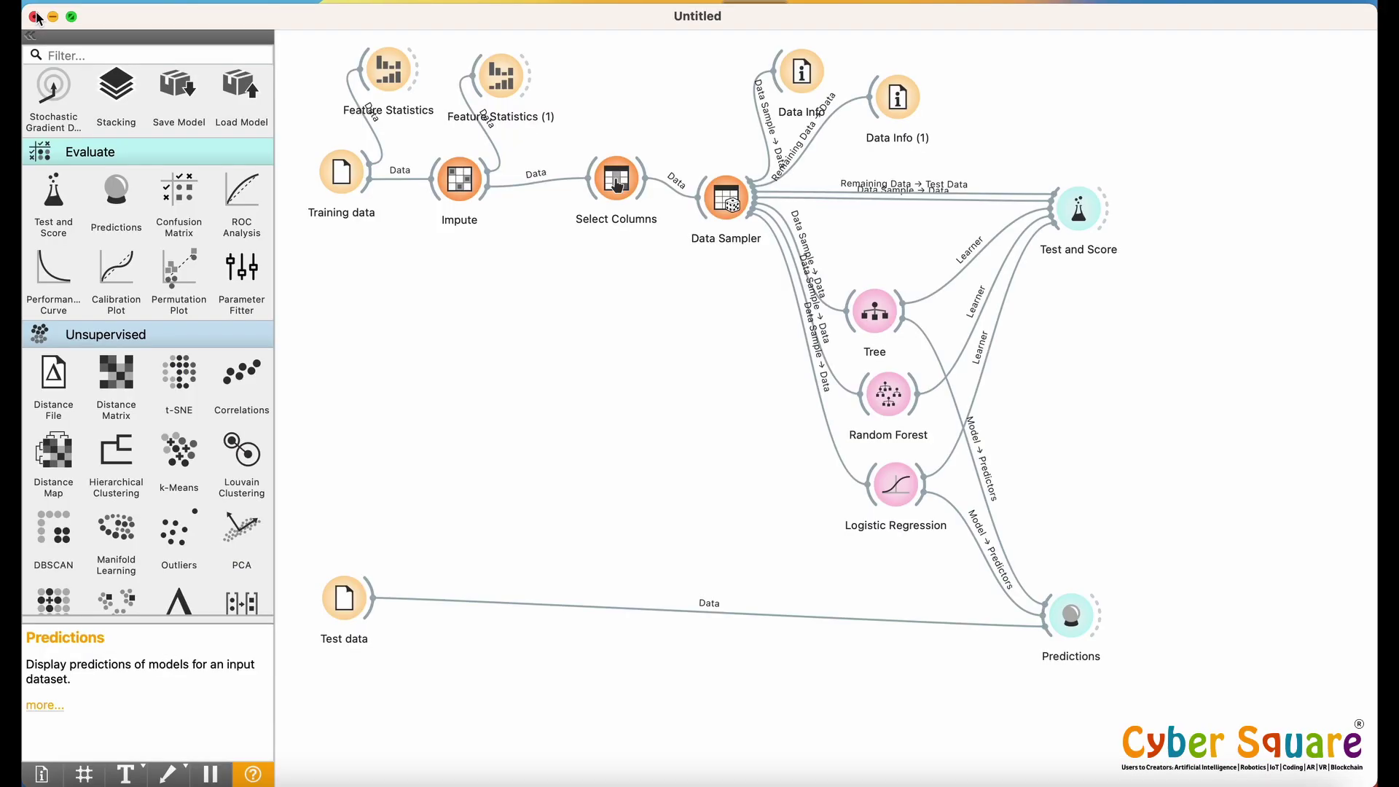